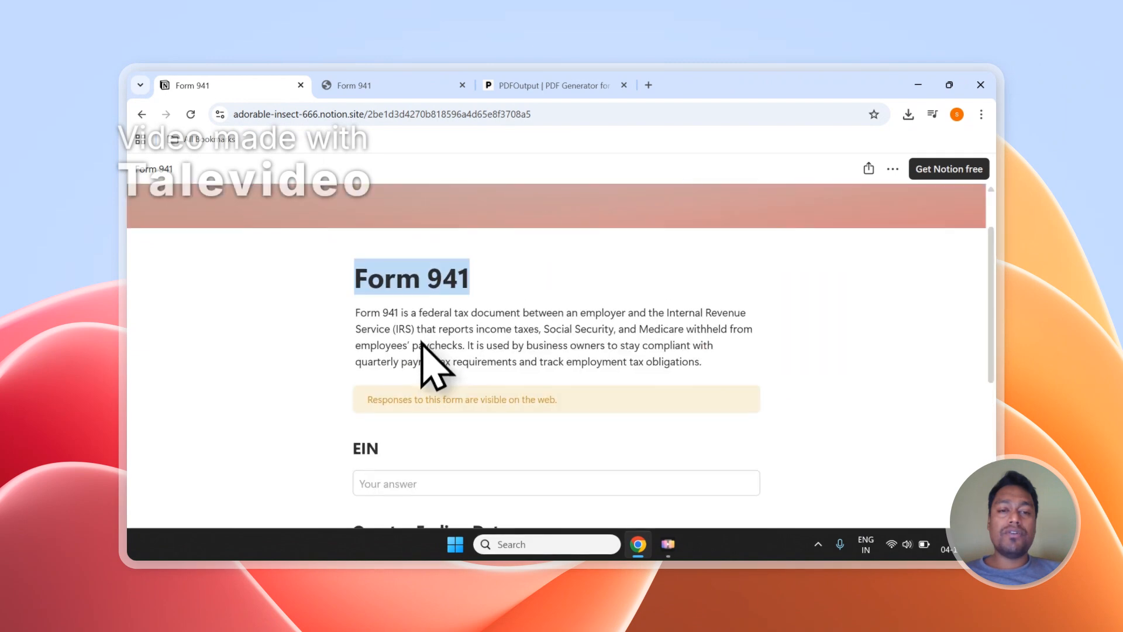
Step: Review the EIN, Quarter Ending Date and Total Wages fields of the published Form 941 form
scroll(422, 336, "down", 3)
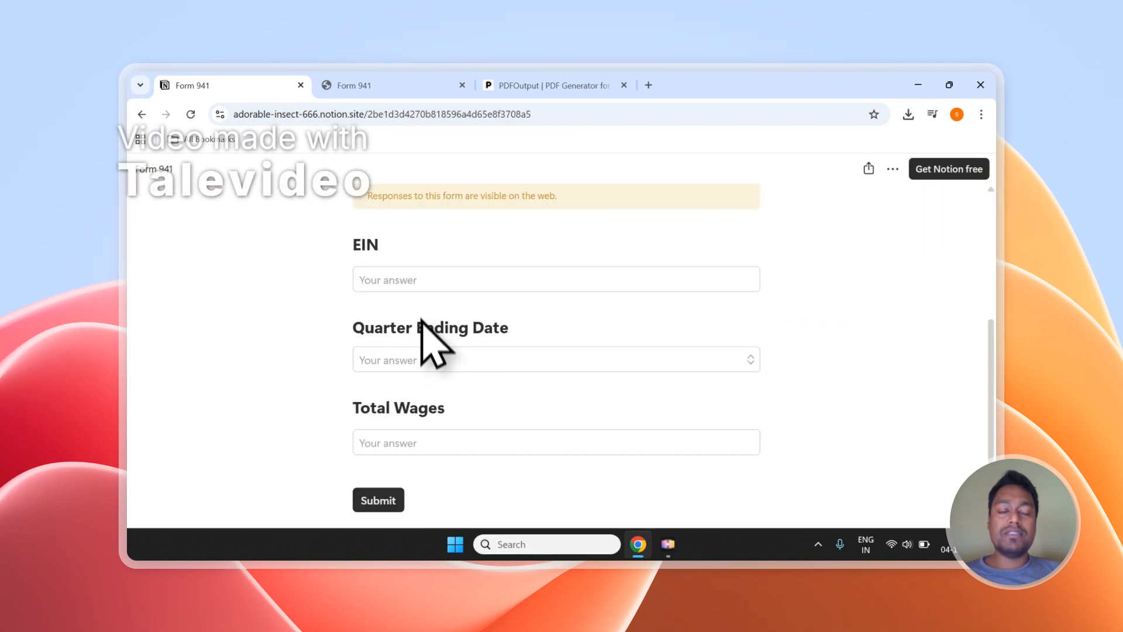
scroll(421, 303, "down", 2)
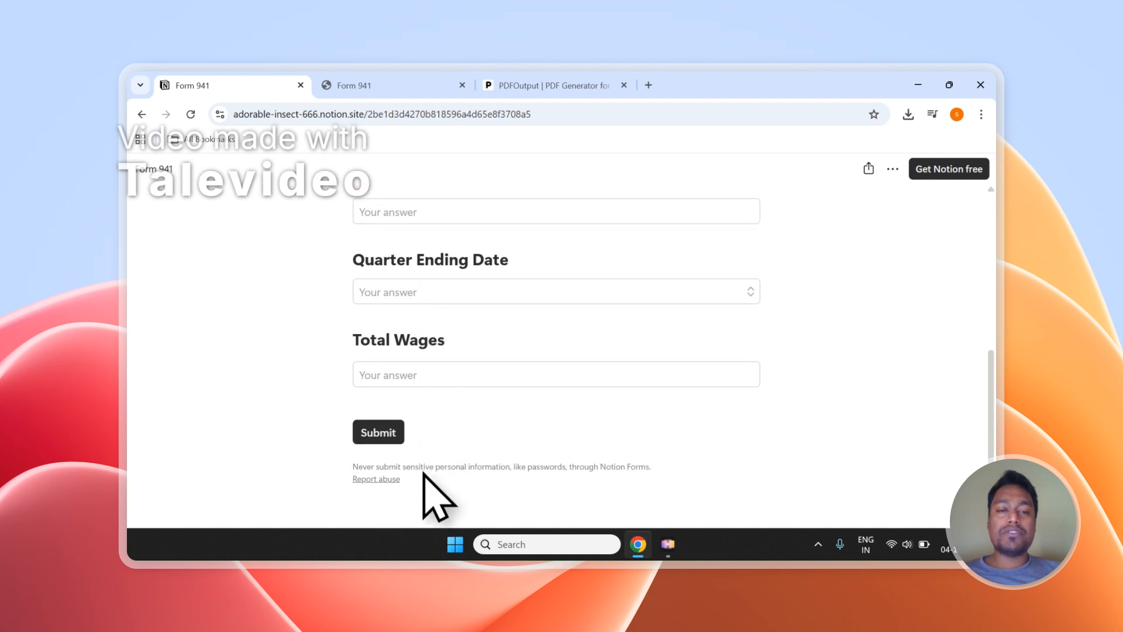
scroll(426, 433, "up", 3)
scroll(450, 426, "down", 2)
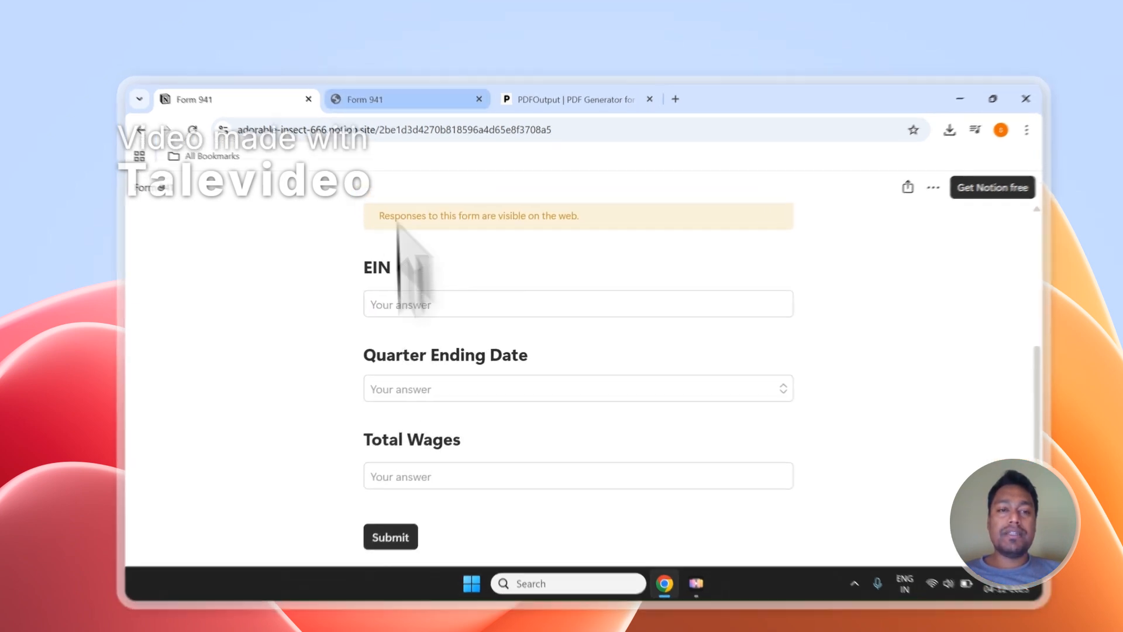
Step: Examine the Entry-1 and Entry-2 responses in the Form 941 Notion database
left_click(392, 86)
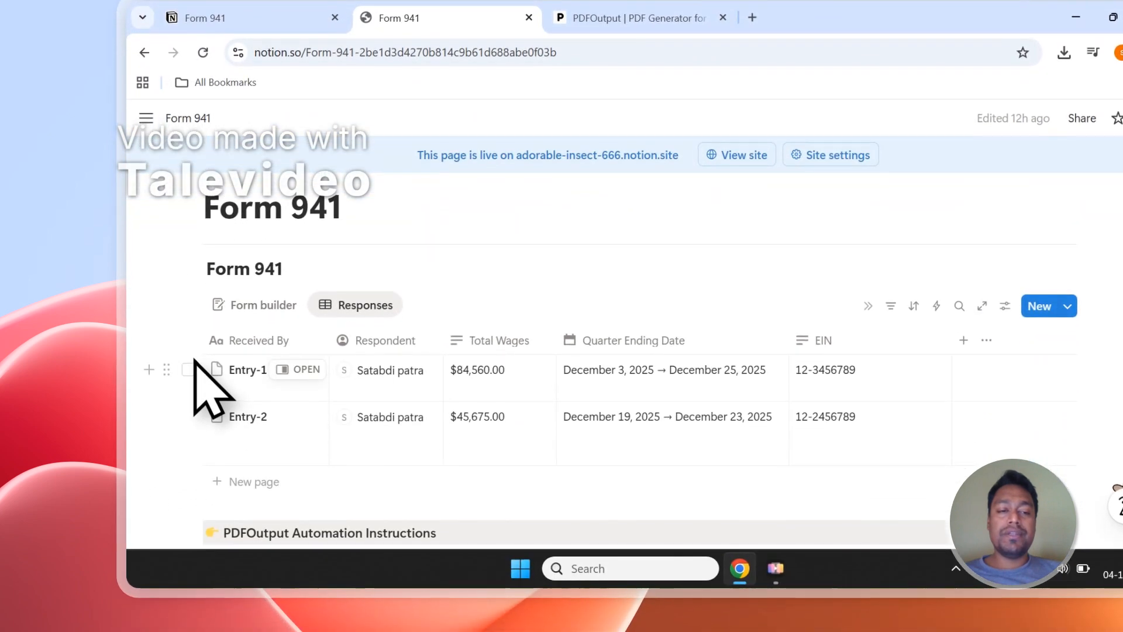
left_click(188, 372)
left_click(188, 419)
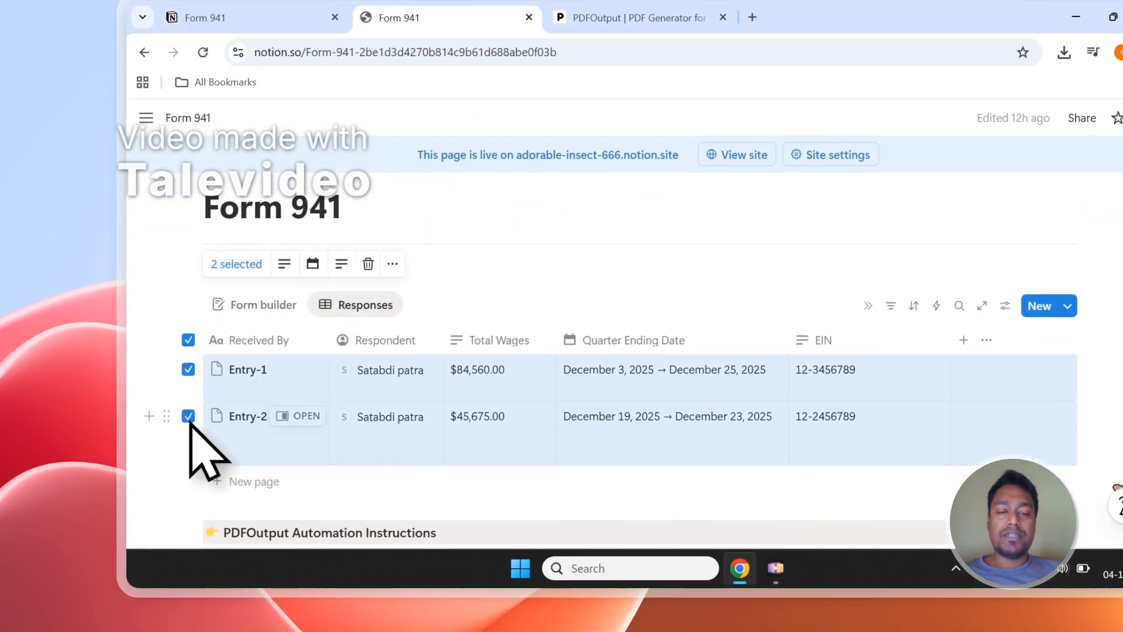
left_click(189, 341)
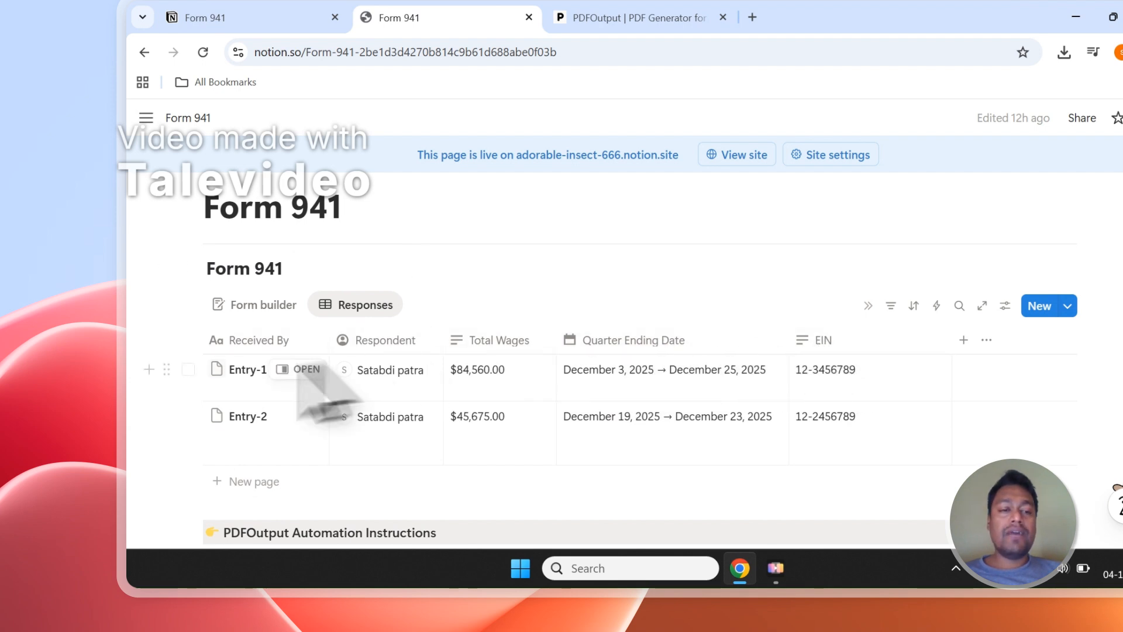
left_click(188, 371)
left_click(188, 416)
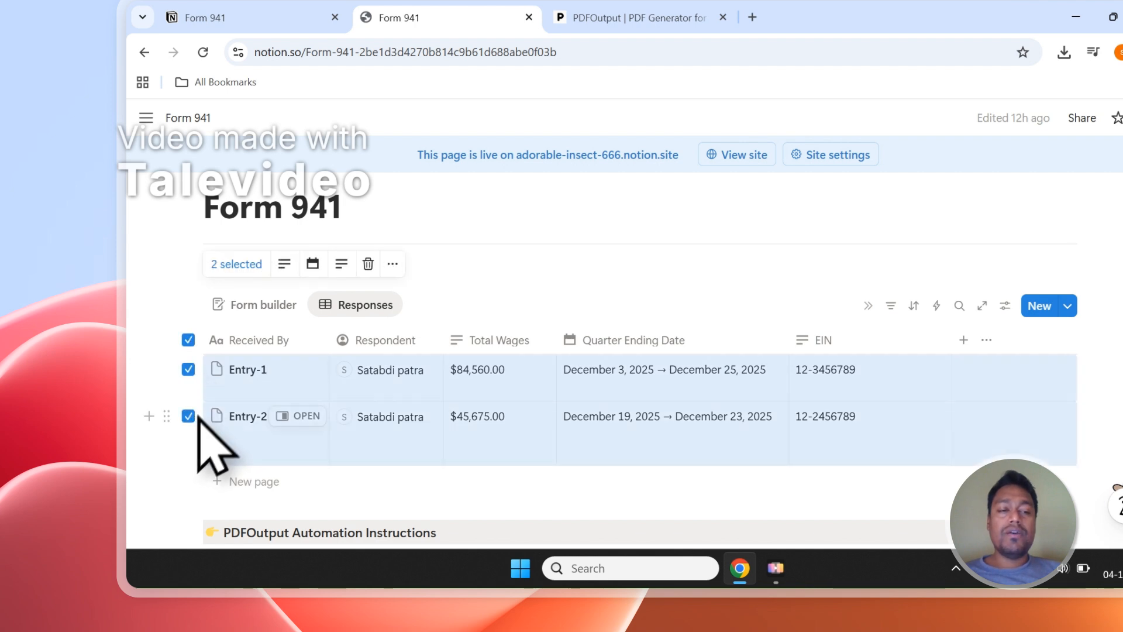
left_click(191, 351)
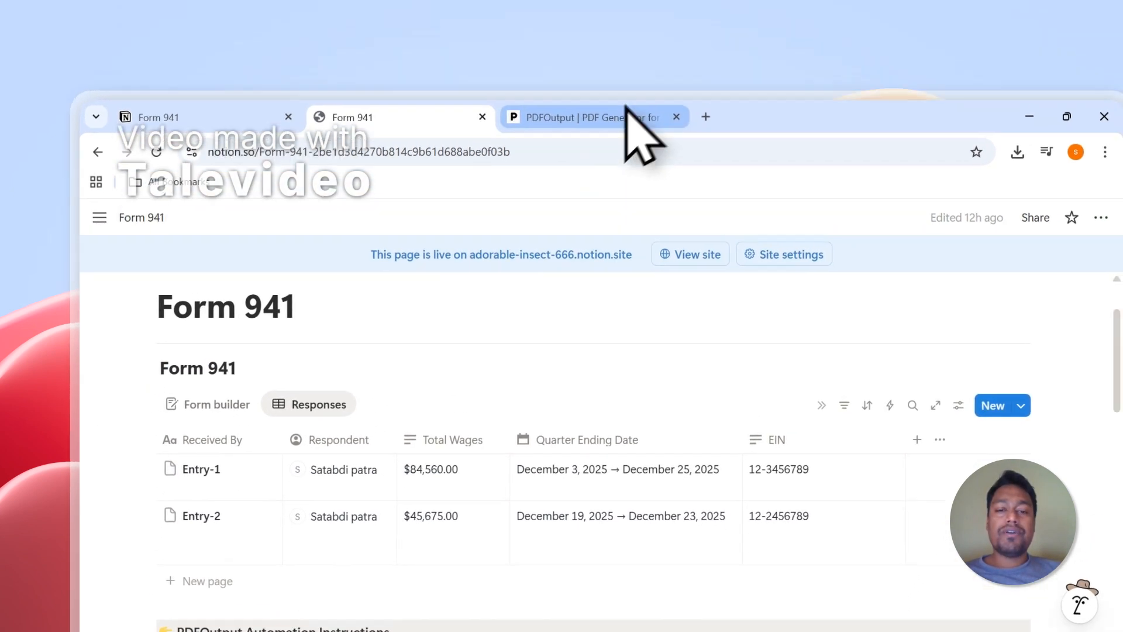
Step: Look over the PDFOutput homepage, and recheck the two response rows in the Form 941 database
left_click(632, 17)
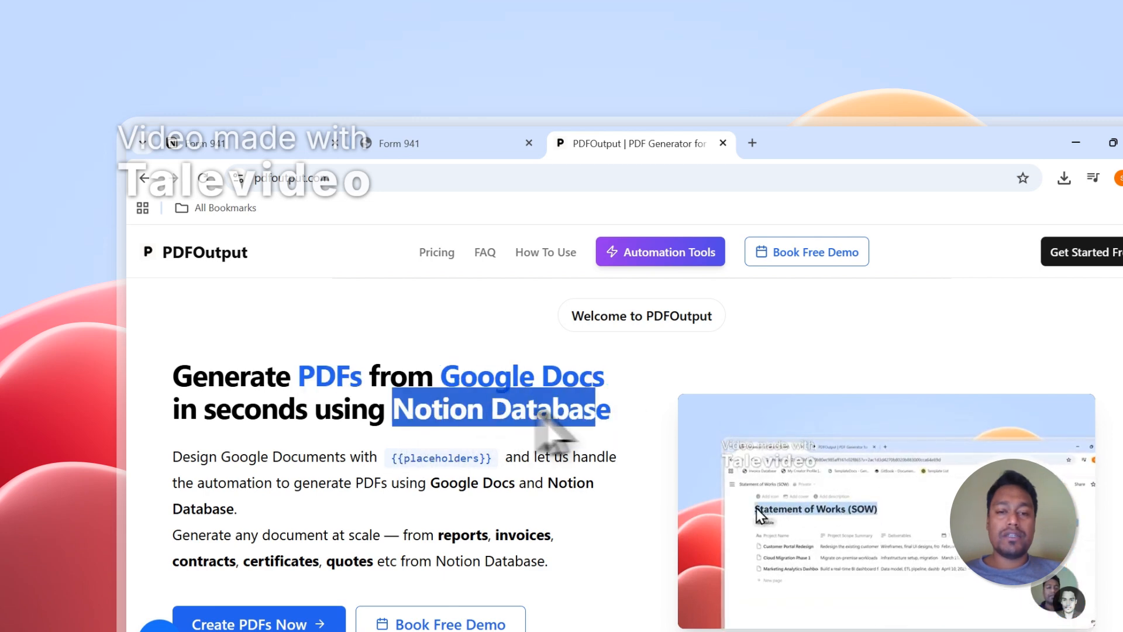
left_click(468, 144)
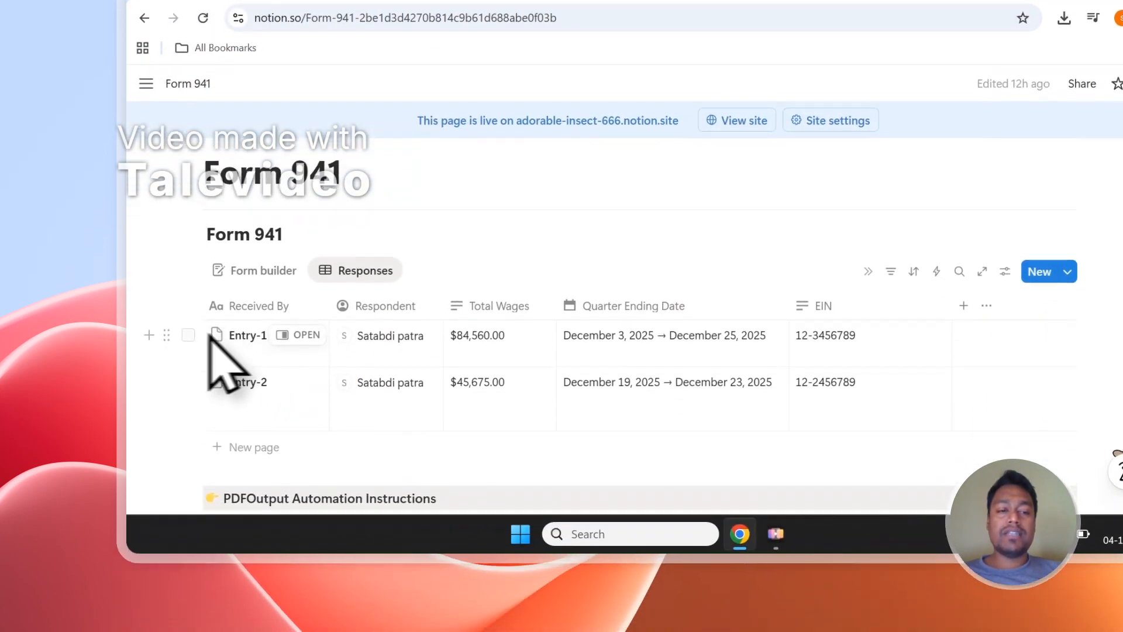
left_click(188, 335)
left_click(187, 381)
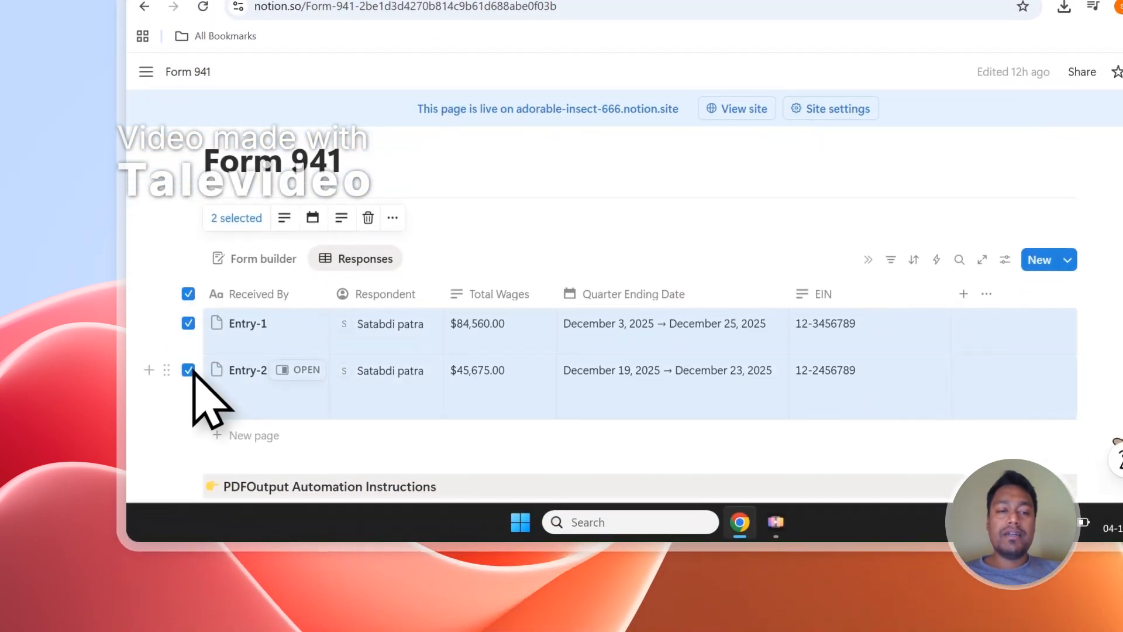
left_click(188, 294)
Step: Return to the PDFOutput homepage and start creating PDFs to reach its sign-in page
left_click(629, 43)
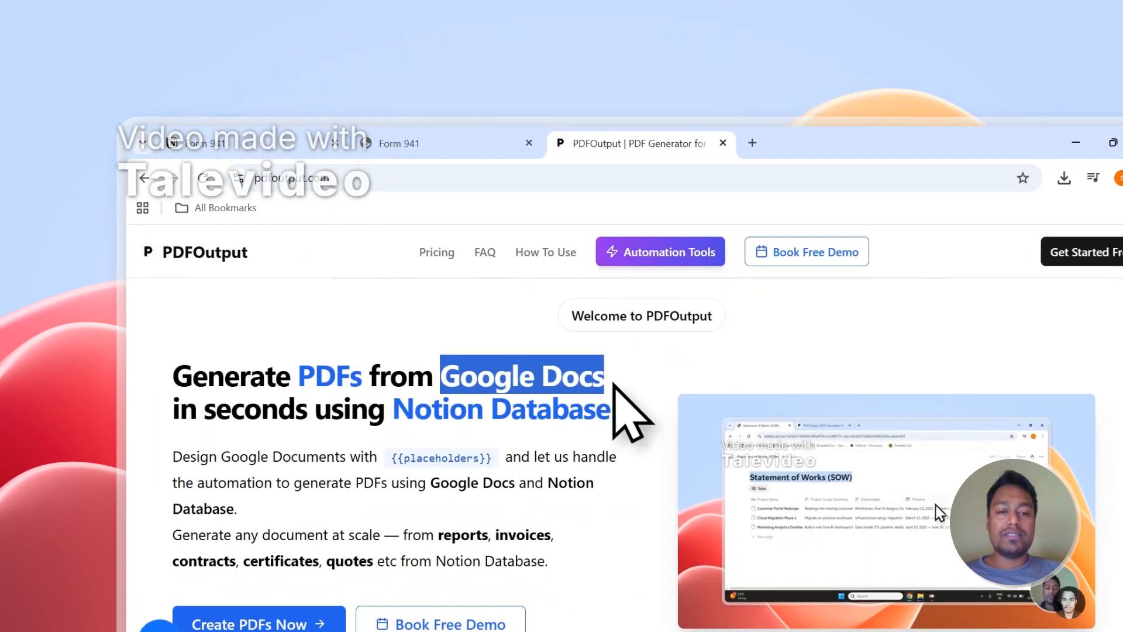
scroll(613, 385, "down", 2)
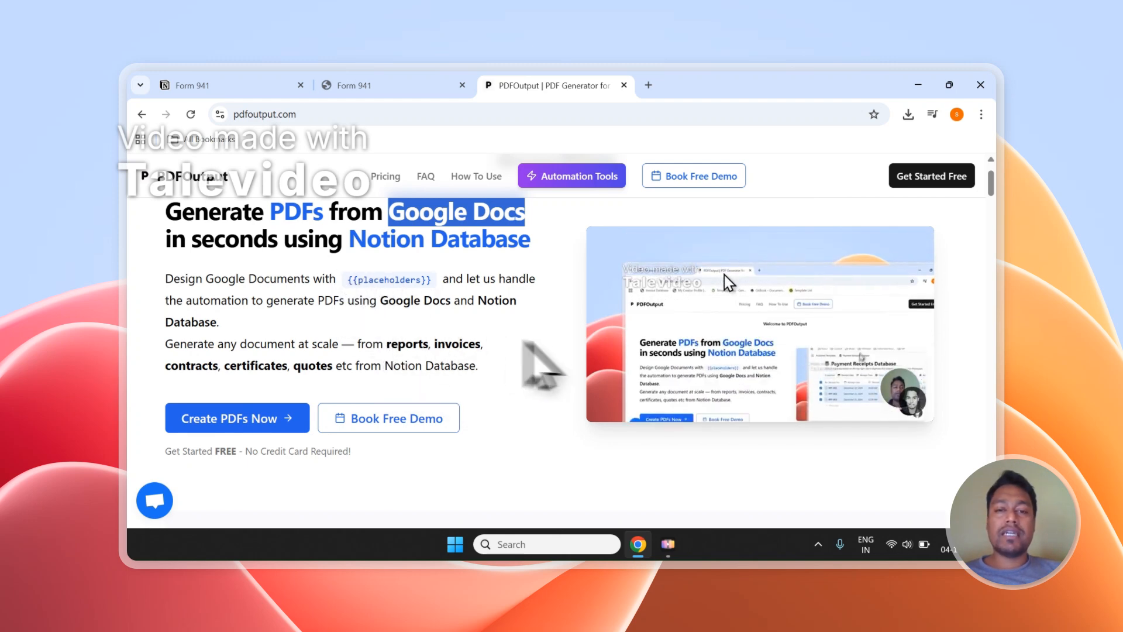
scroll(524, 342, "up", 1)
left_click(563, 337)
left_click(272, 481)
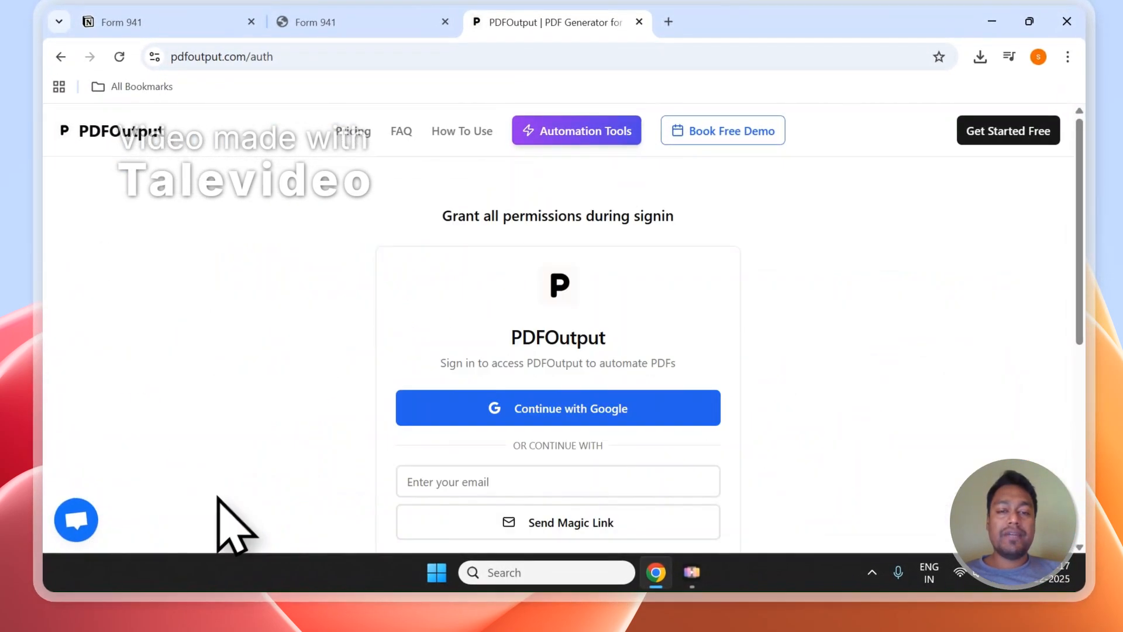
Step: Sign in to PDFOutput with the existing Google account and approve continuing to the app
left_click(551, 404)
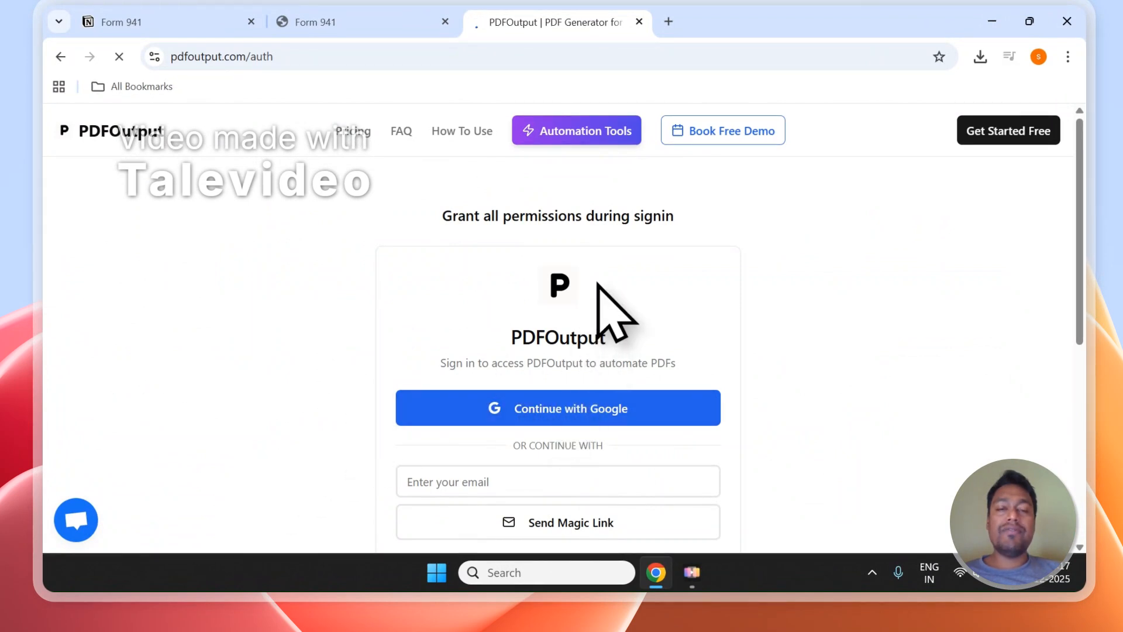
left_click(674, 365)
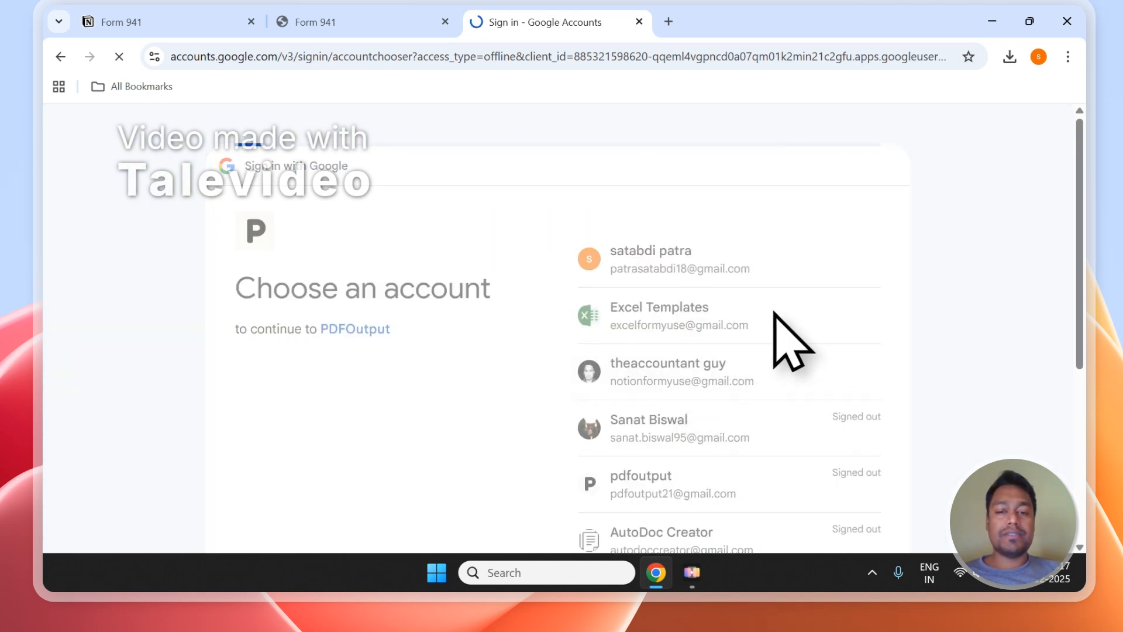
left_click(791, 406)
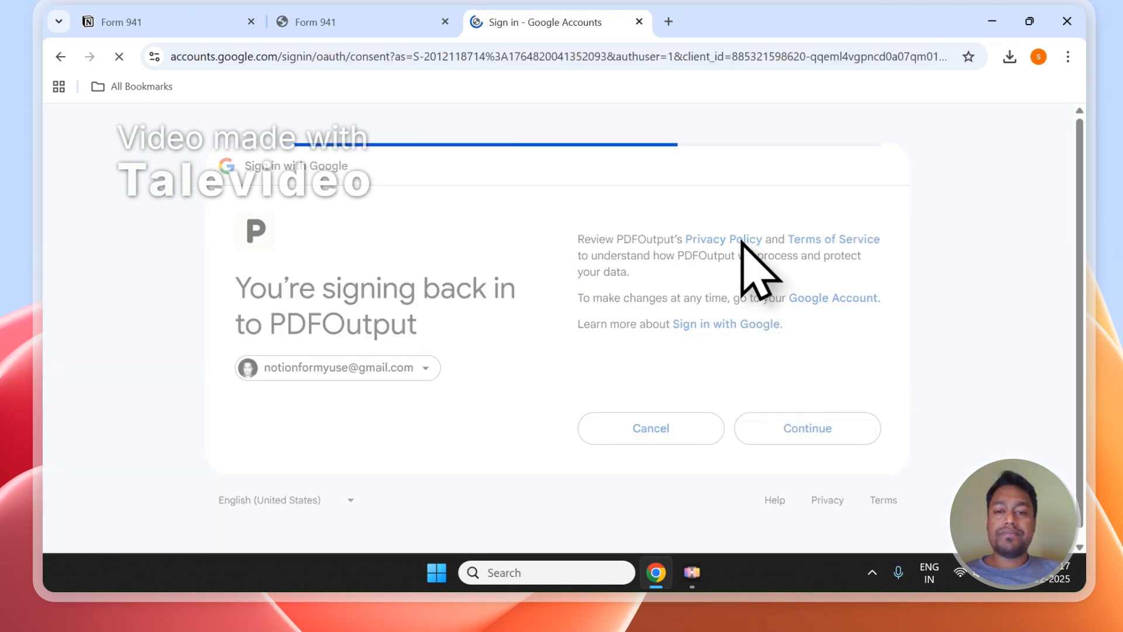
left_click(789, 535)
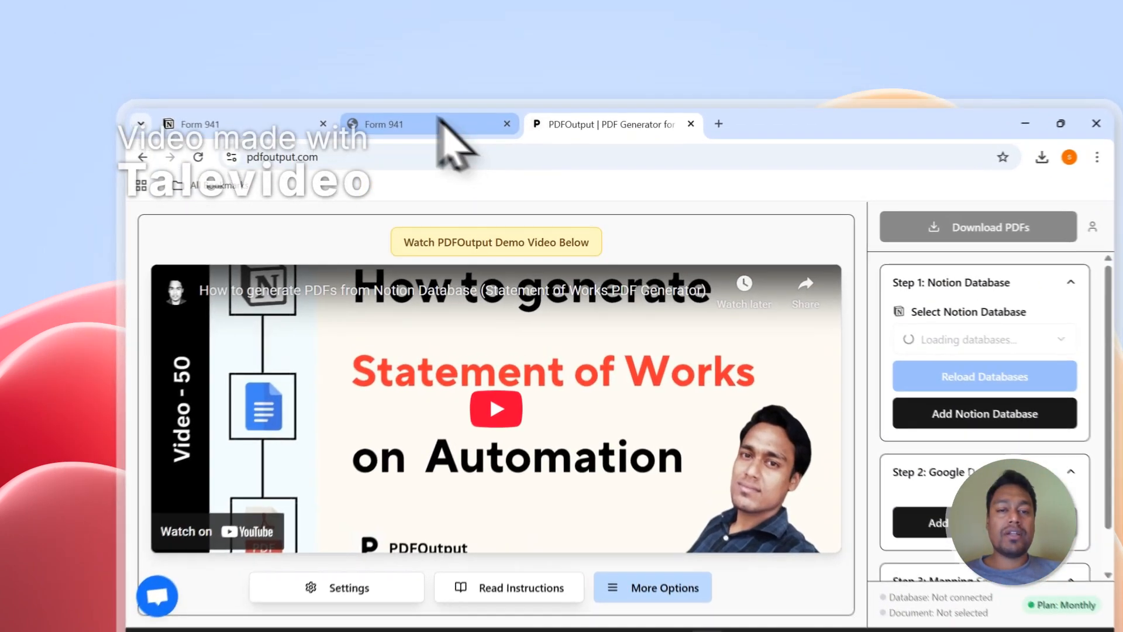
Step: Check the Form 941 page in Notion, and review PDFOutput's Notion database, Google document and mapping sections
left_click(398, 85)
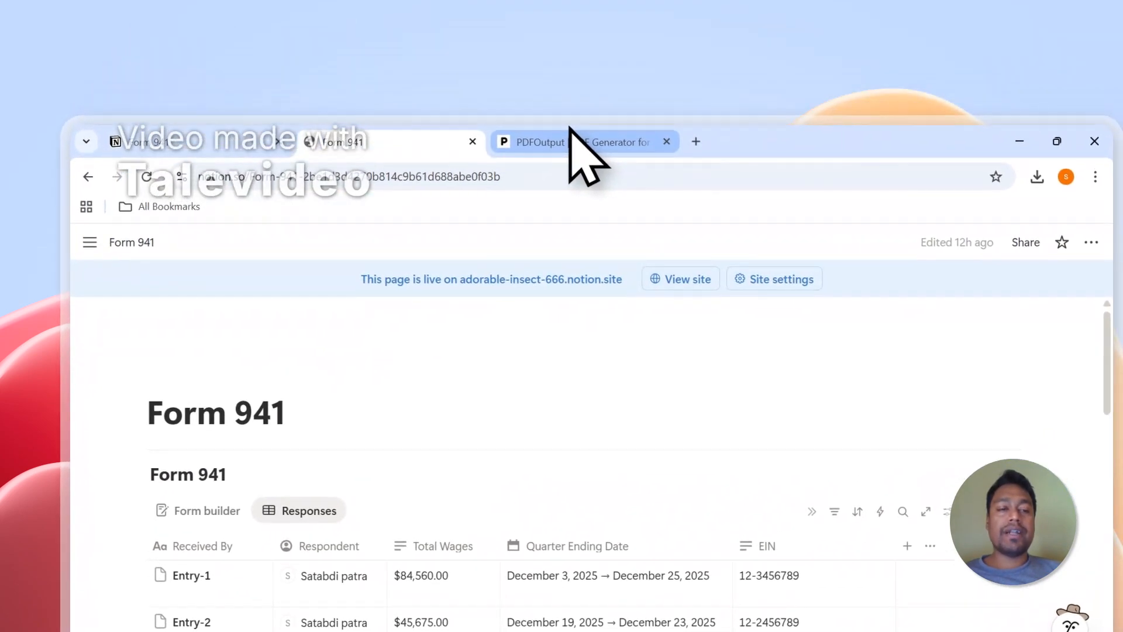
left_click(571, 137)
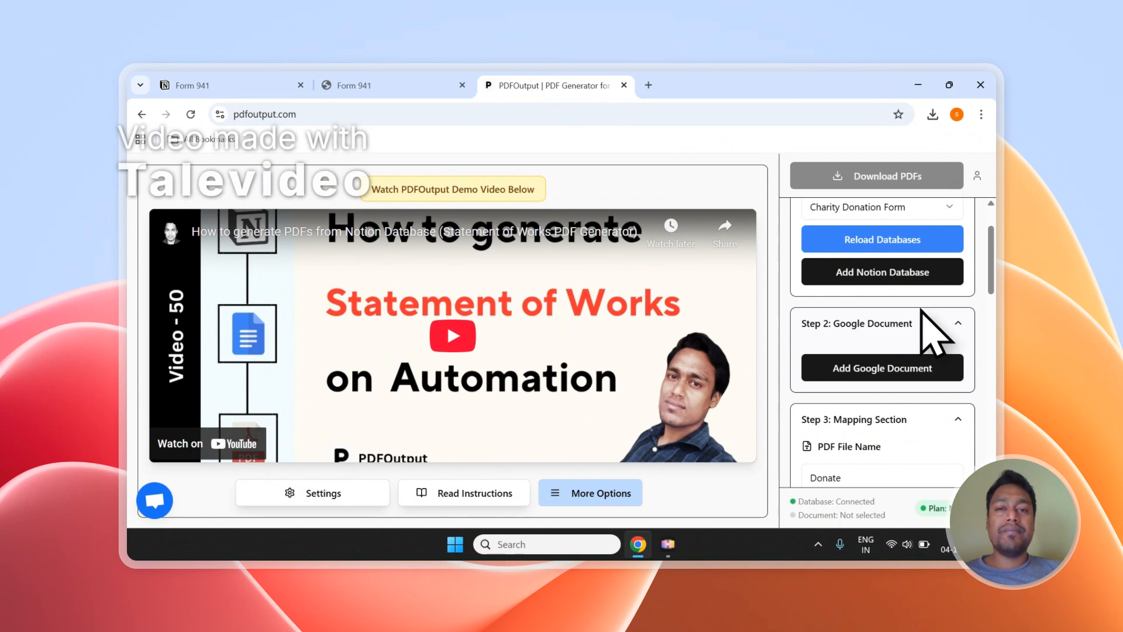
scroll(931, 362, "down", 10)
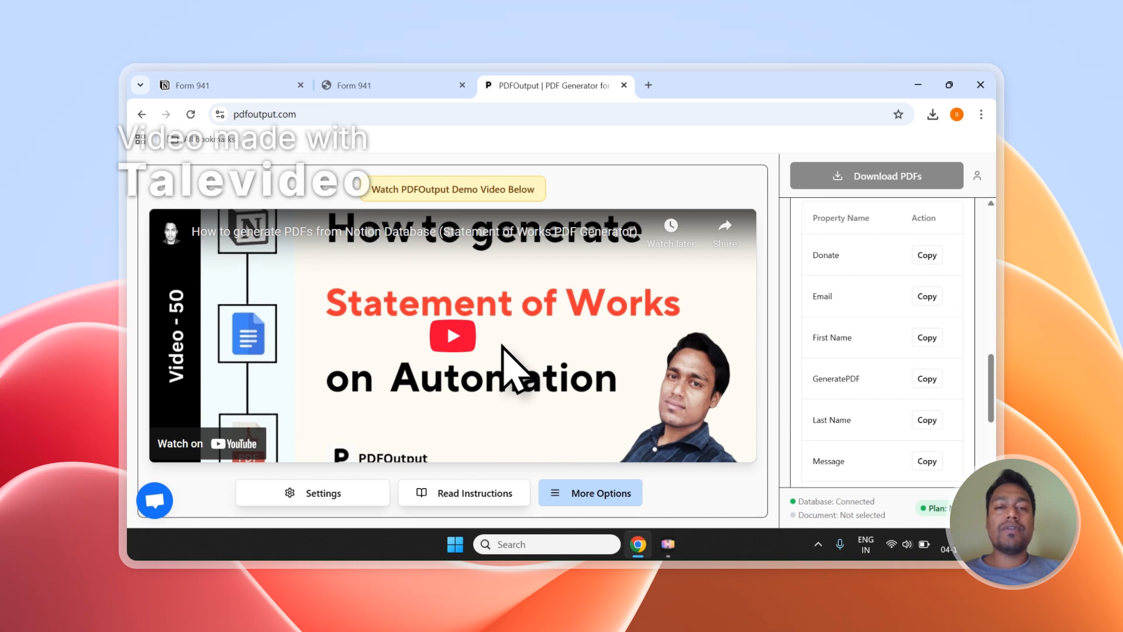
scroll(992, 327, "up", 10)
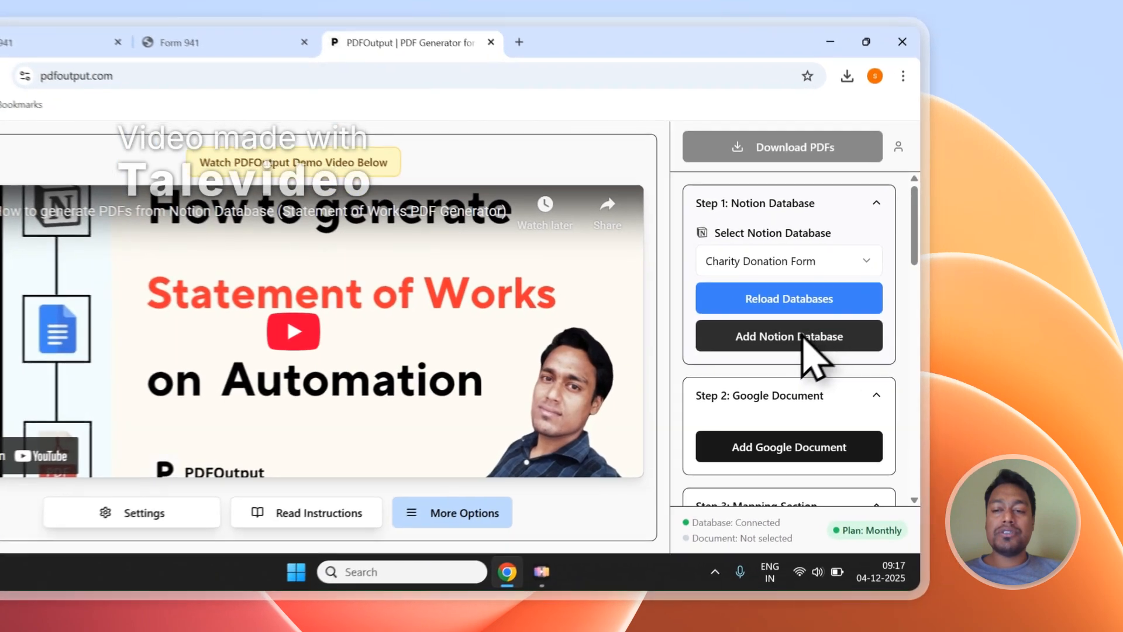
Step: Start adding a Notion database in PDFOutput, and copy the "Form 941" page title from Notion
left_click(889, 340)
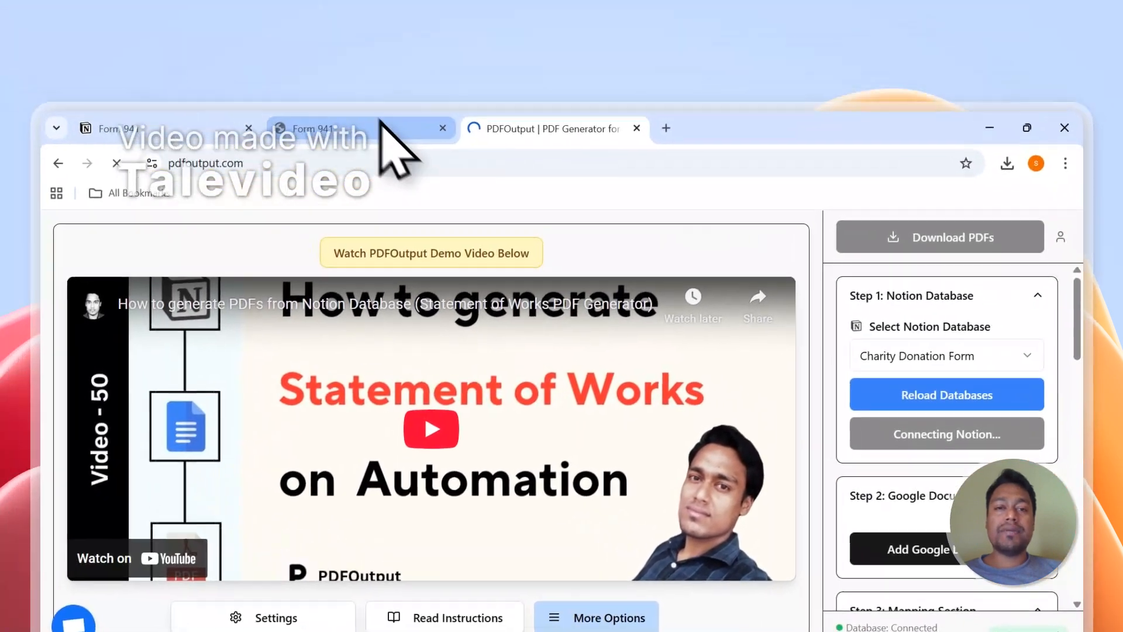
left_click(382, 124)
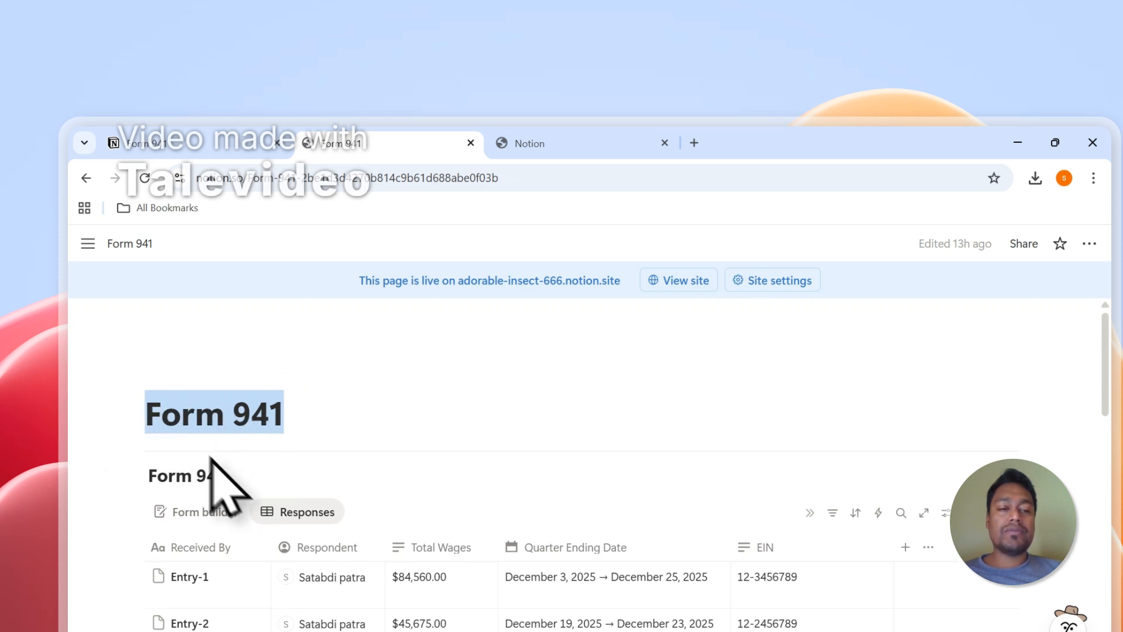
right_click(214, 421)
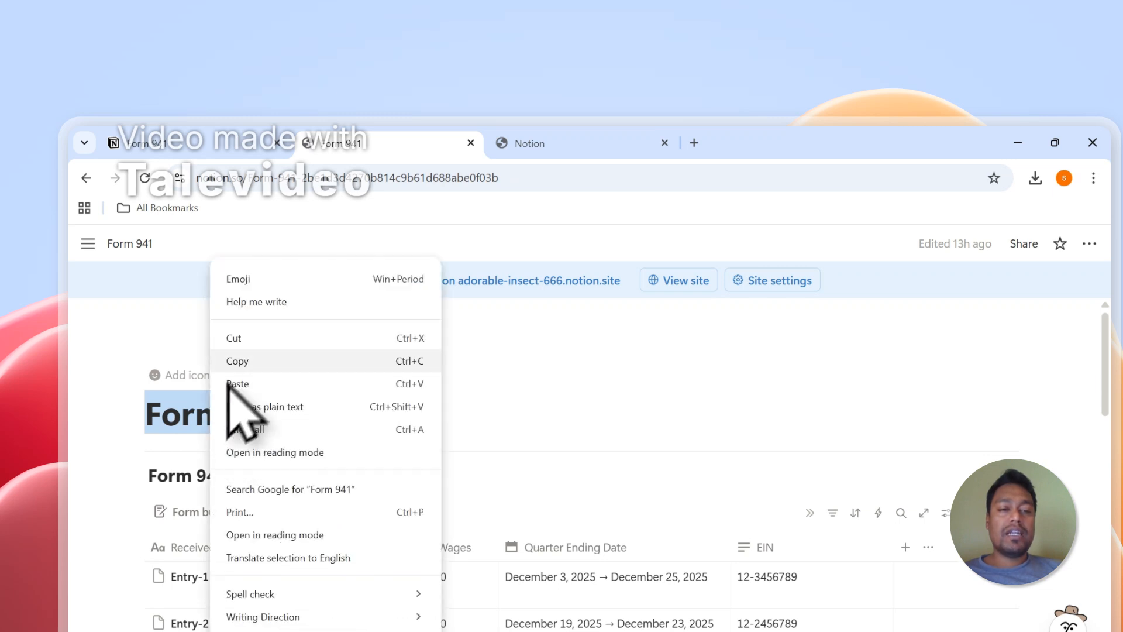
left_click(229, 358)
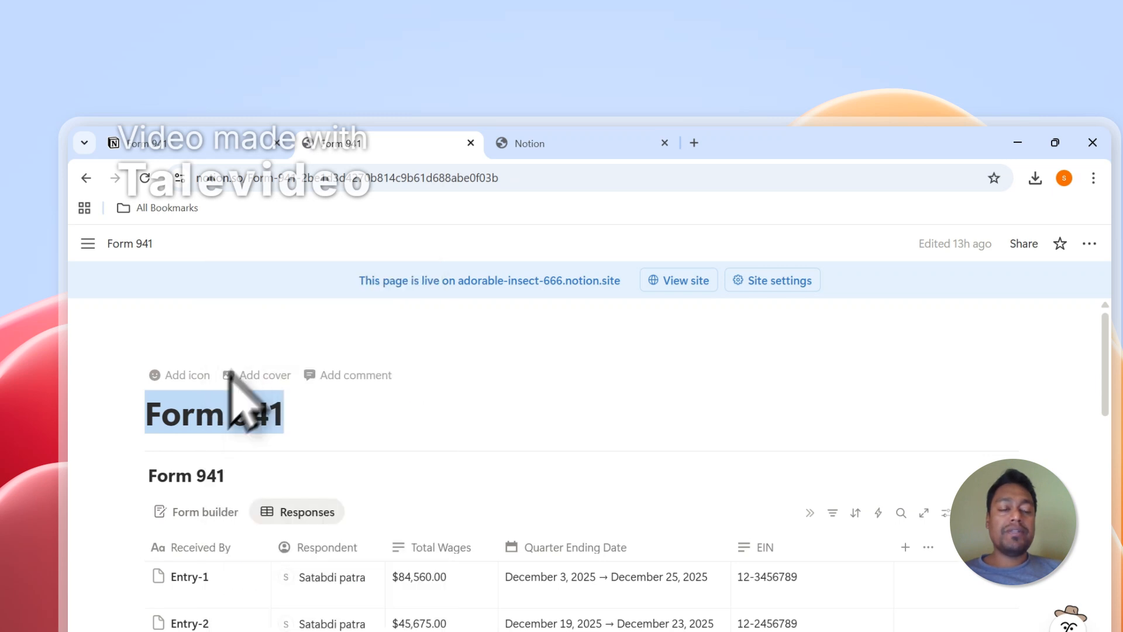
Step: Proceed to page selection in the PDFOutput connection request and search the pages for "Form 941"
left_click(564, 143)
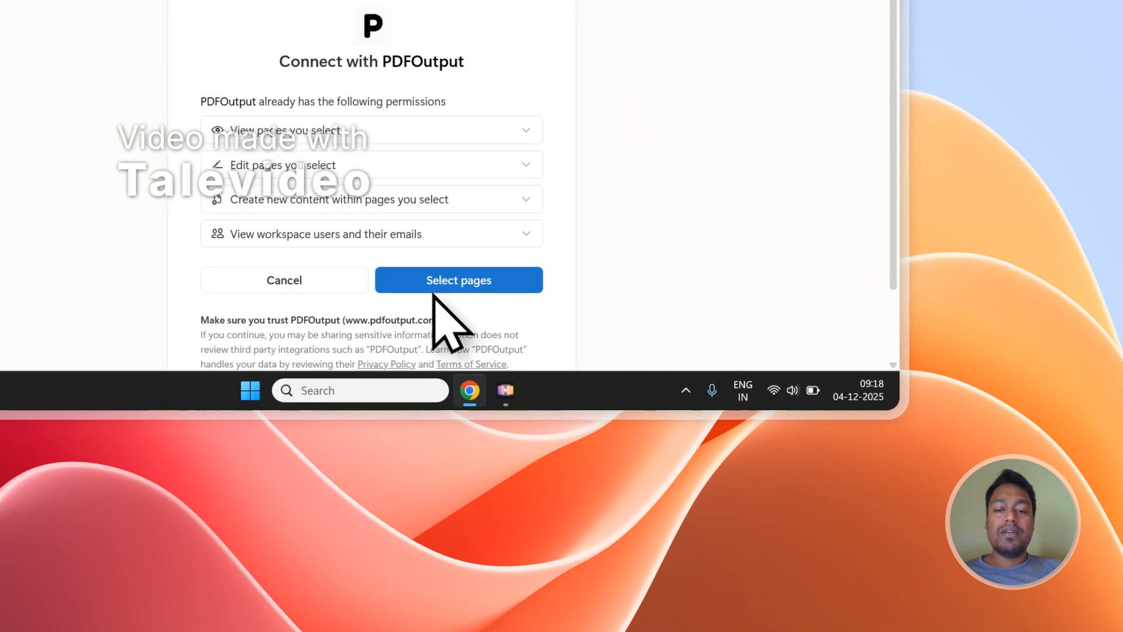
left_click(488, 336)
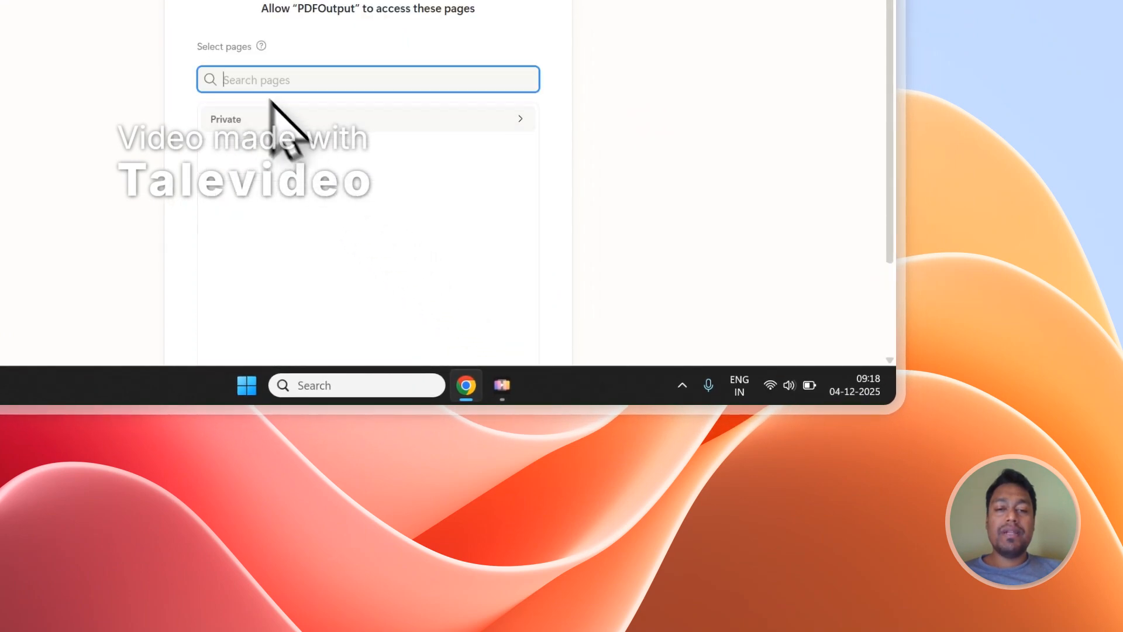
right_click(245, 82)
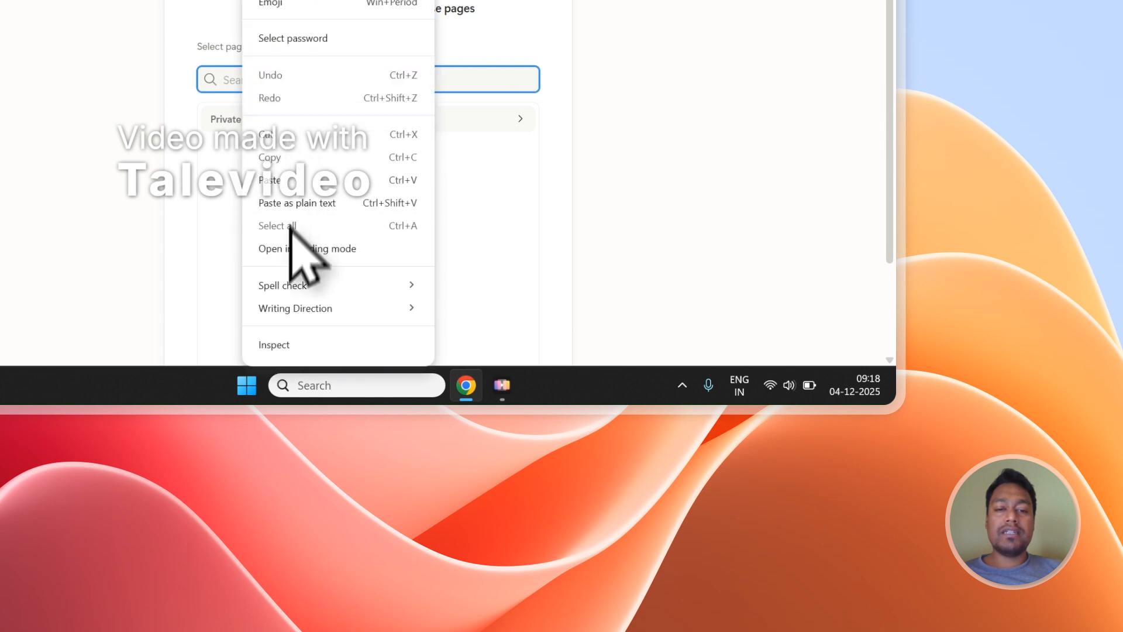
left_click(281, 185)
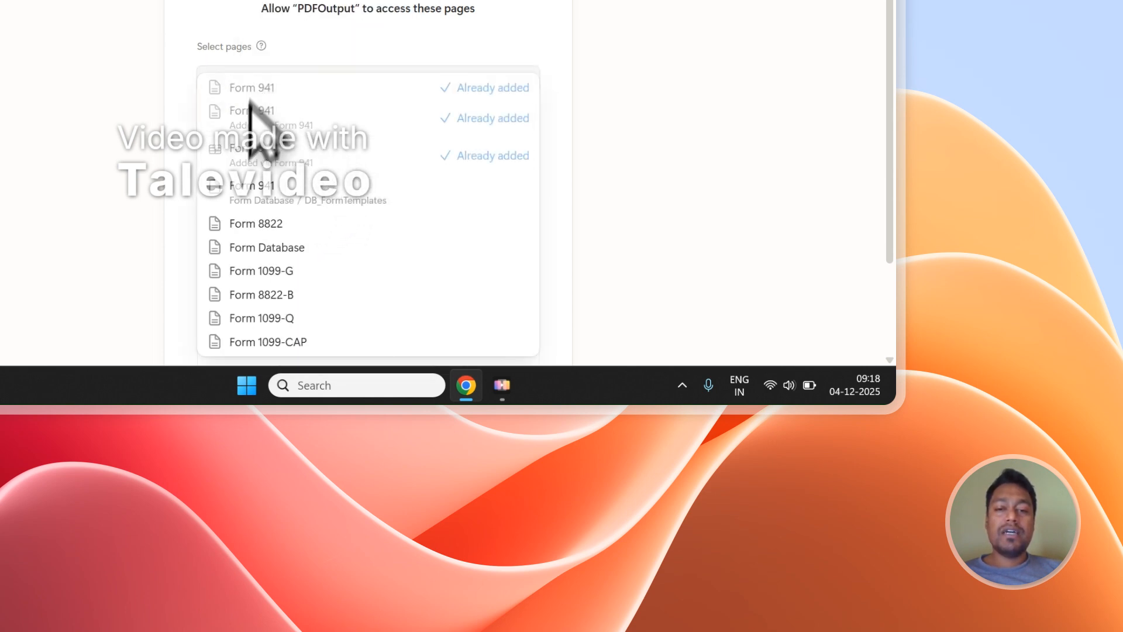
left_click(377, 41)
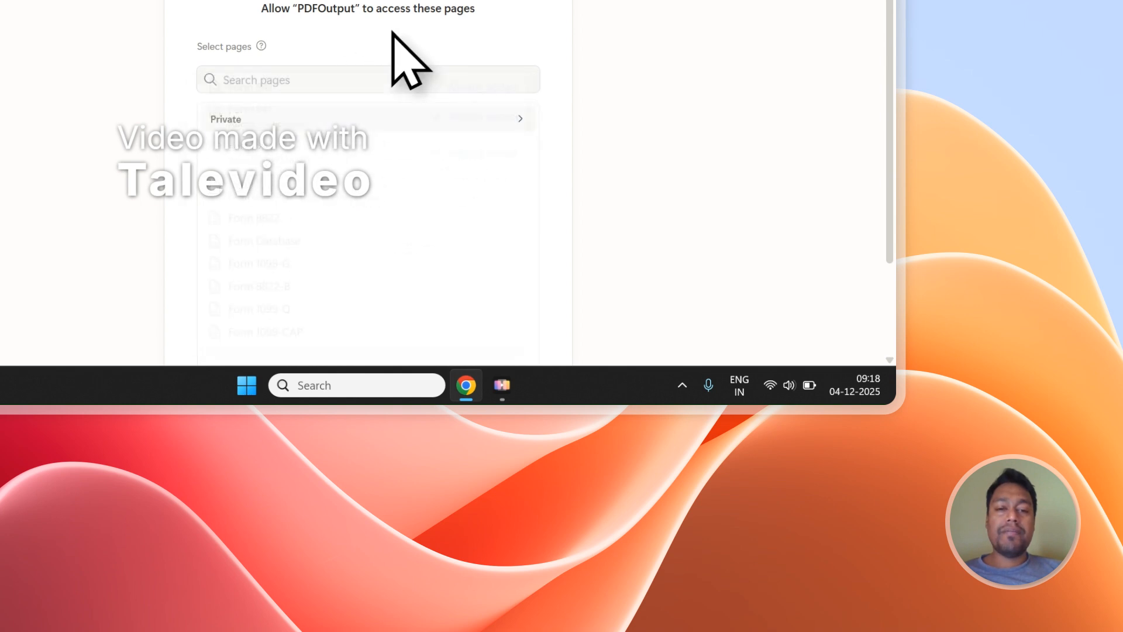
Step: Expand the Private section and look through the top-level pages offered for PDFOutput access
left_click(275, 124)
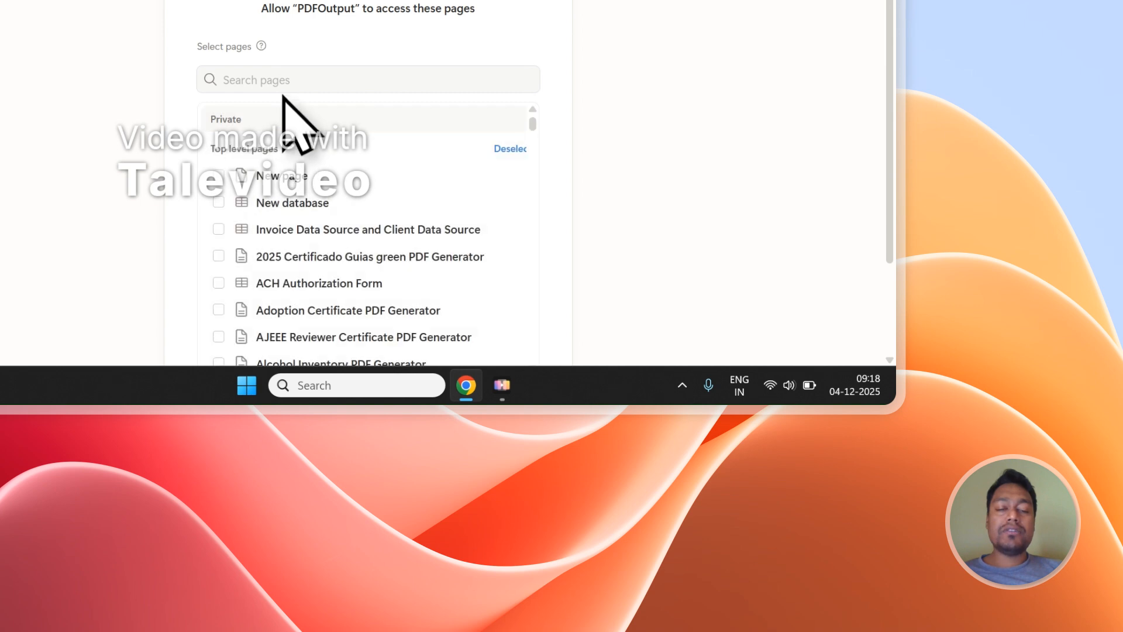
scroll(281, 96, "down", 2)
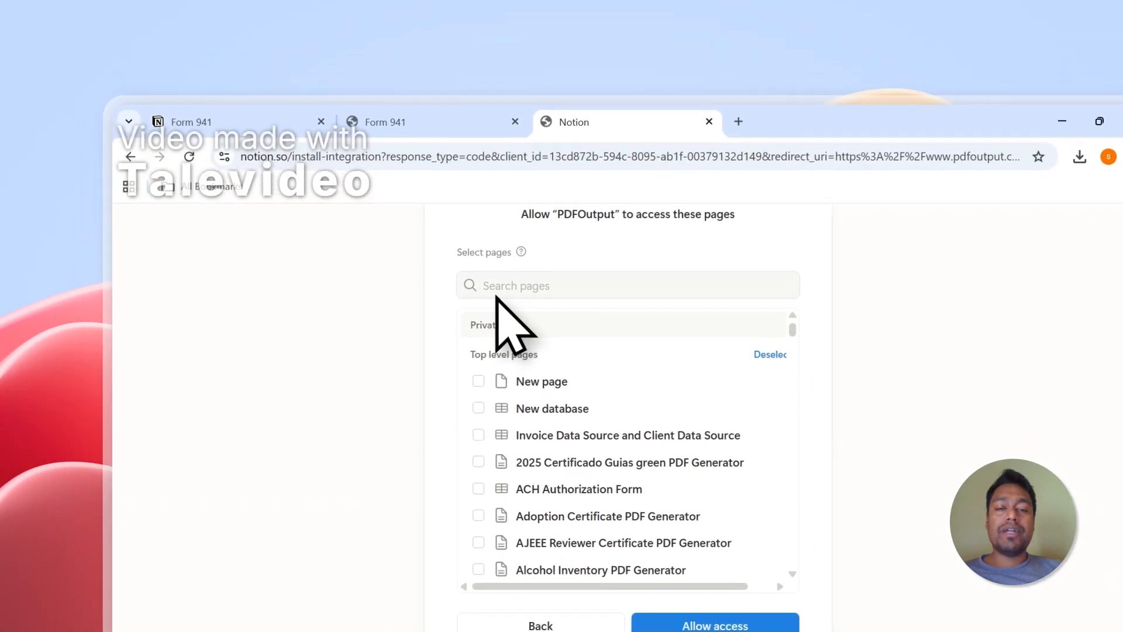
left_click(242, 3)
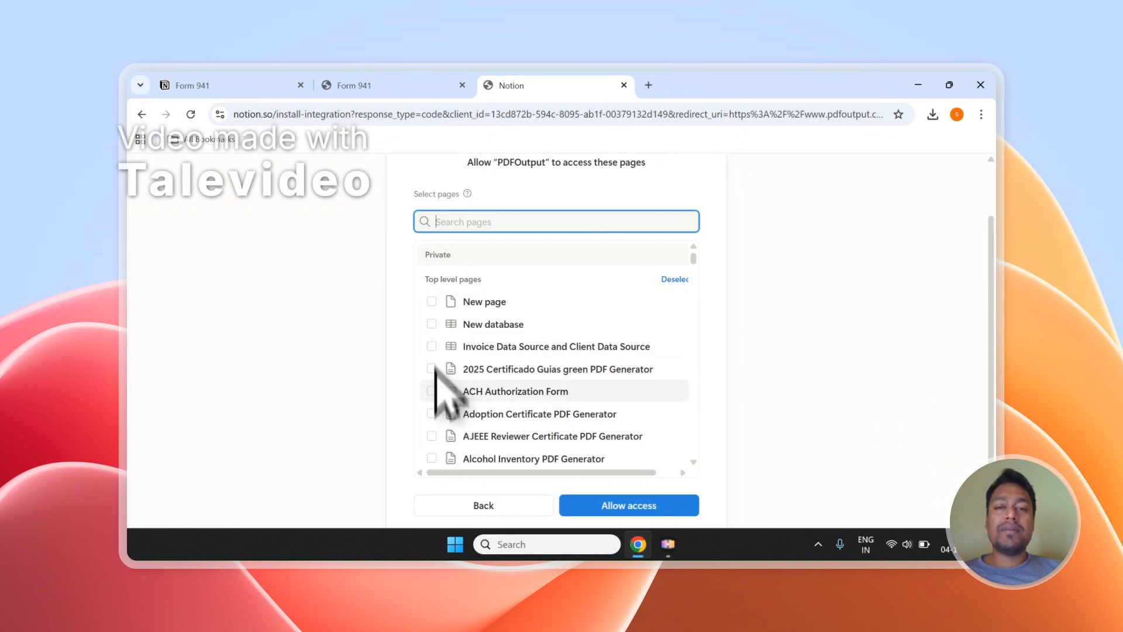
scroll(491, 298, "up", 2)
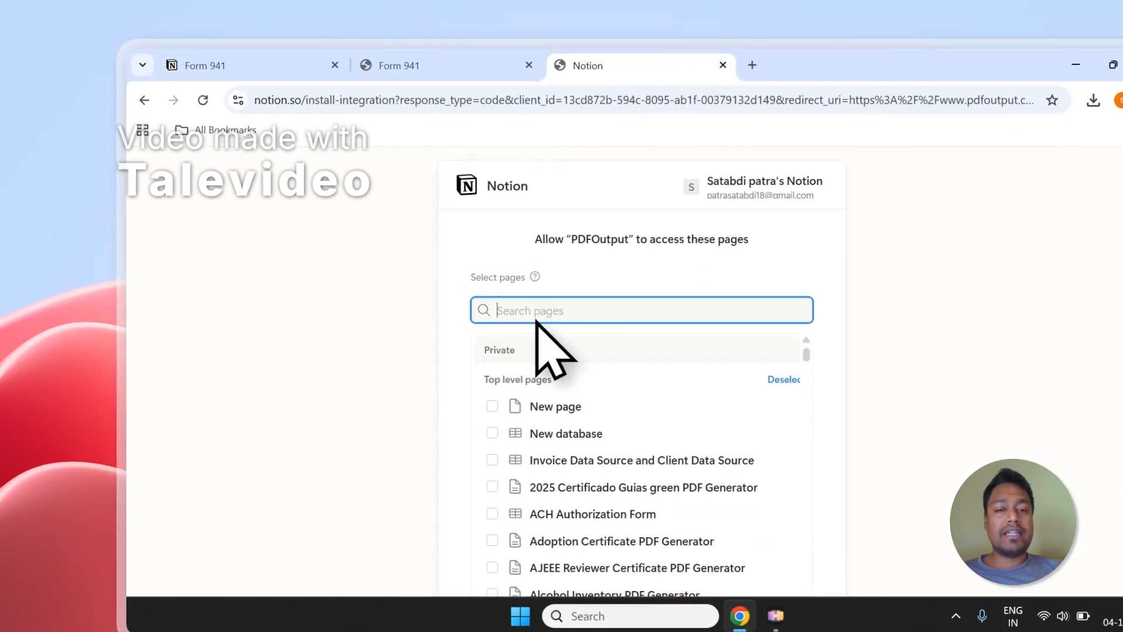
Step: Recheck the "Form 941" page title in Notion against the page list, and allow PDFOutput access to the Notion pages
left_click(463, 65)
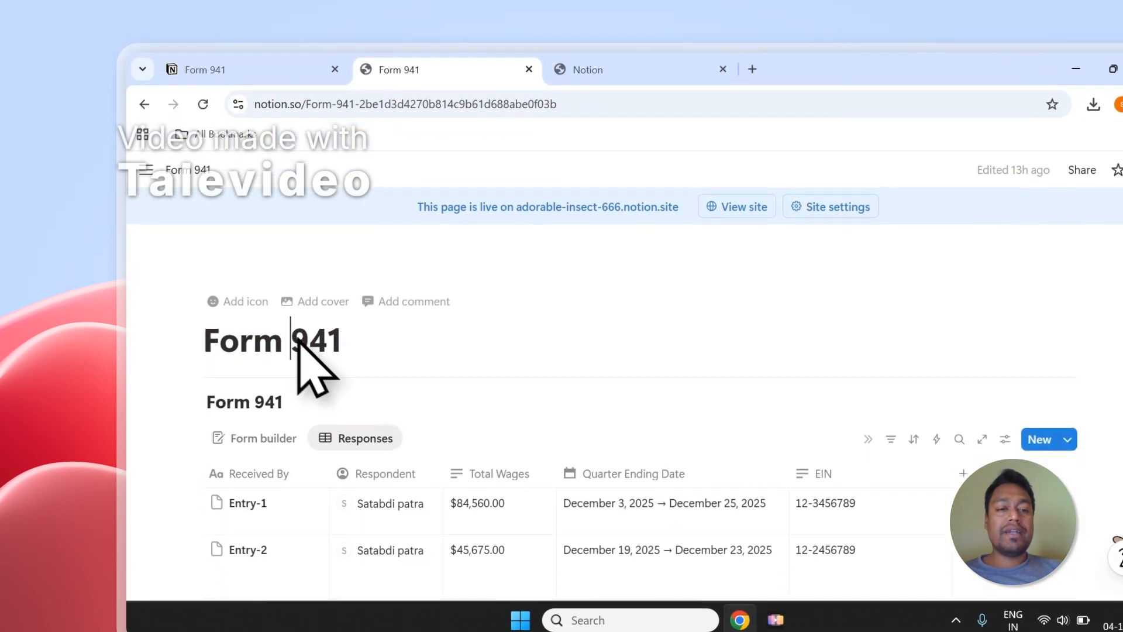
left_click(306, 322)
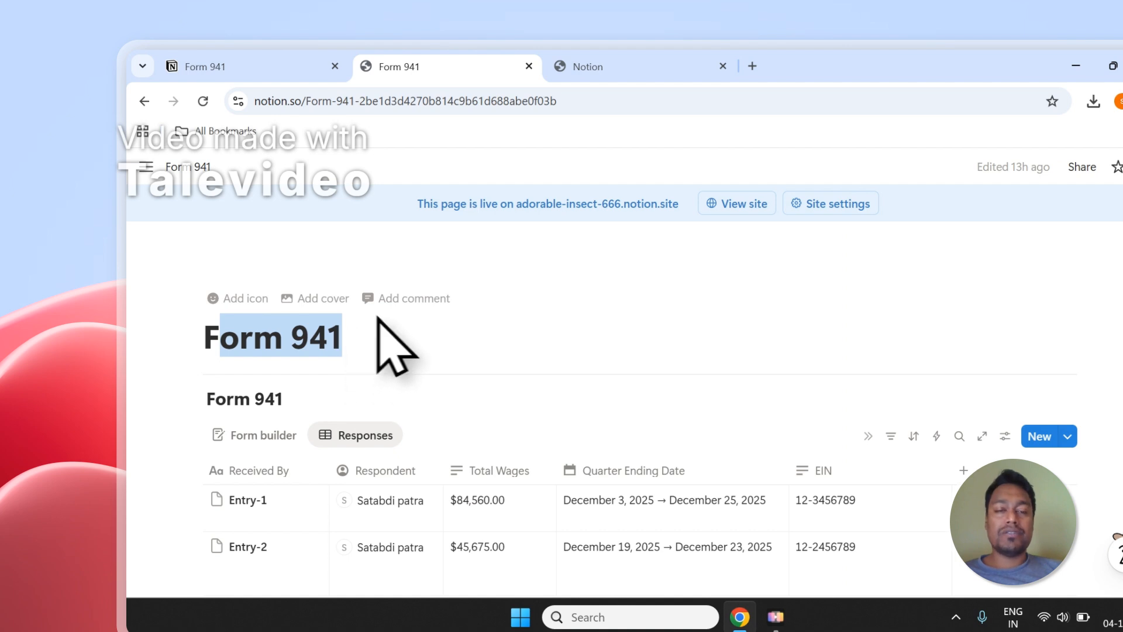
left_click(585, 66)
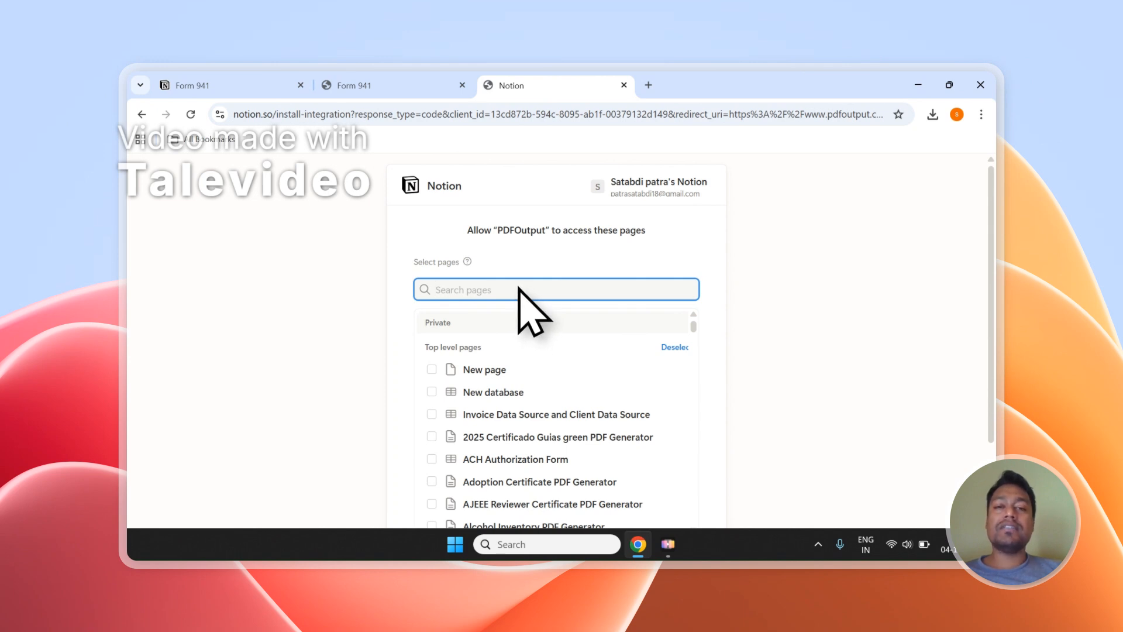
scroll(530, 296, "down", 2)
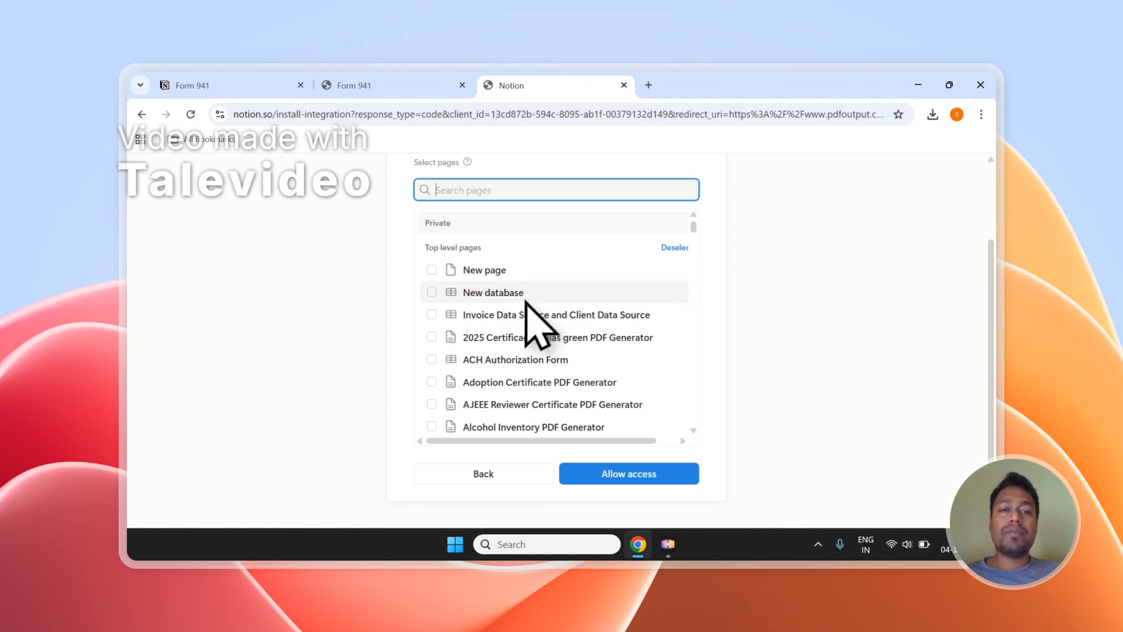
left_click(403, 85)
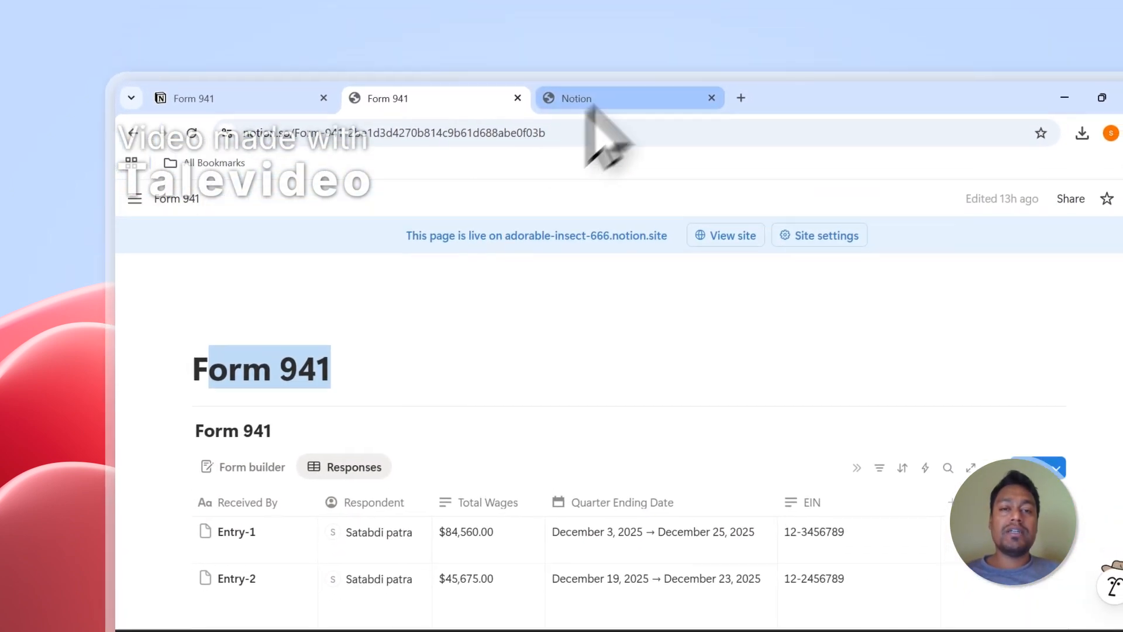
left_click(587, 41)
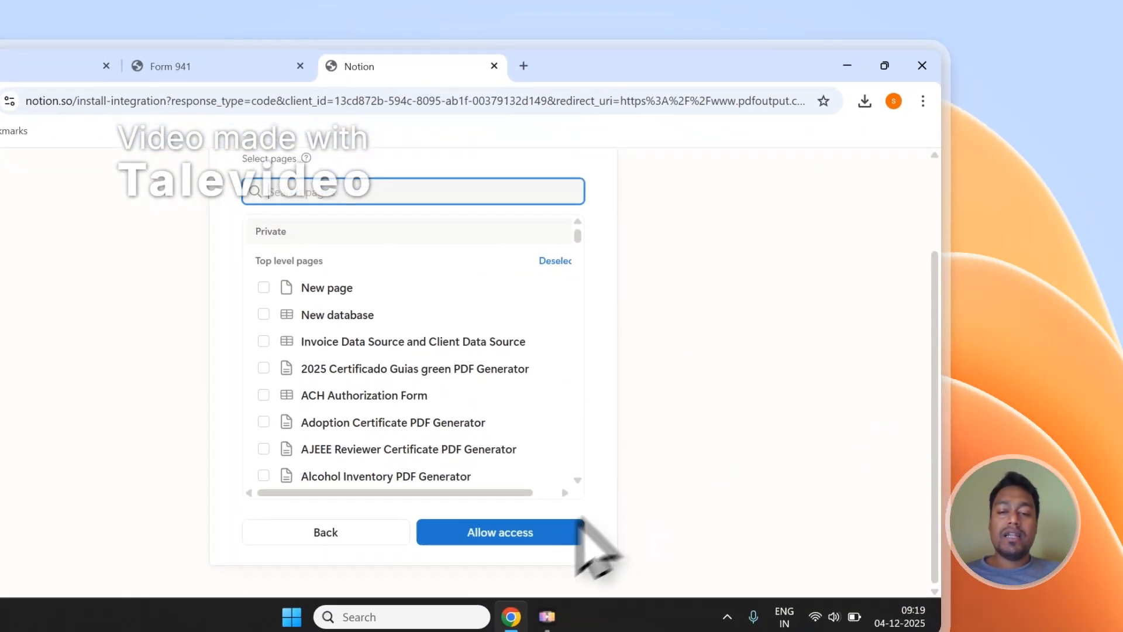
left_click(755, 609)
Step: Highlight the whole "Form 941" page title in Notion and return to PDFOutput
left_click(135, 50)
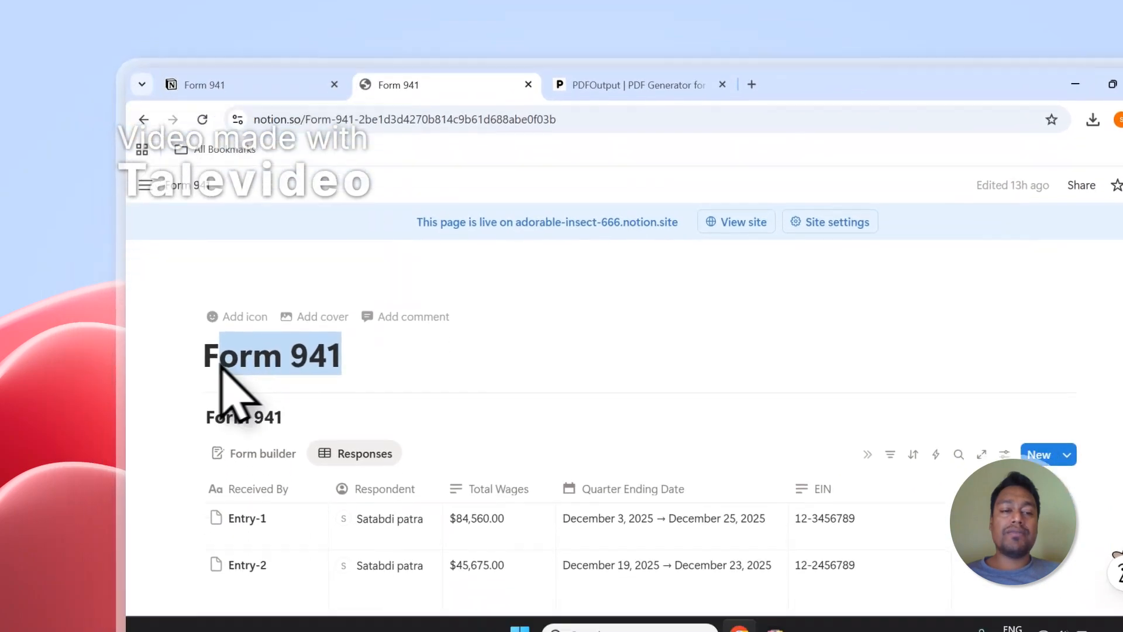
double_click(223, 323)
left_click_drag(232, 345, 363, 343)
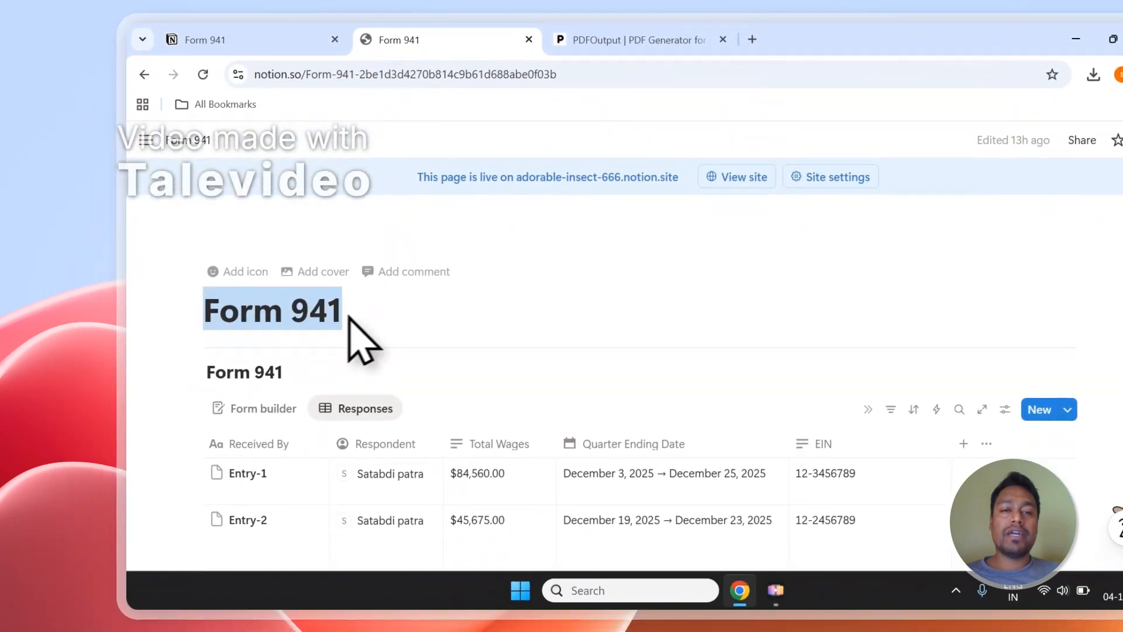
left_click(620, 43)
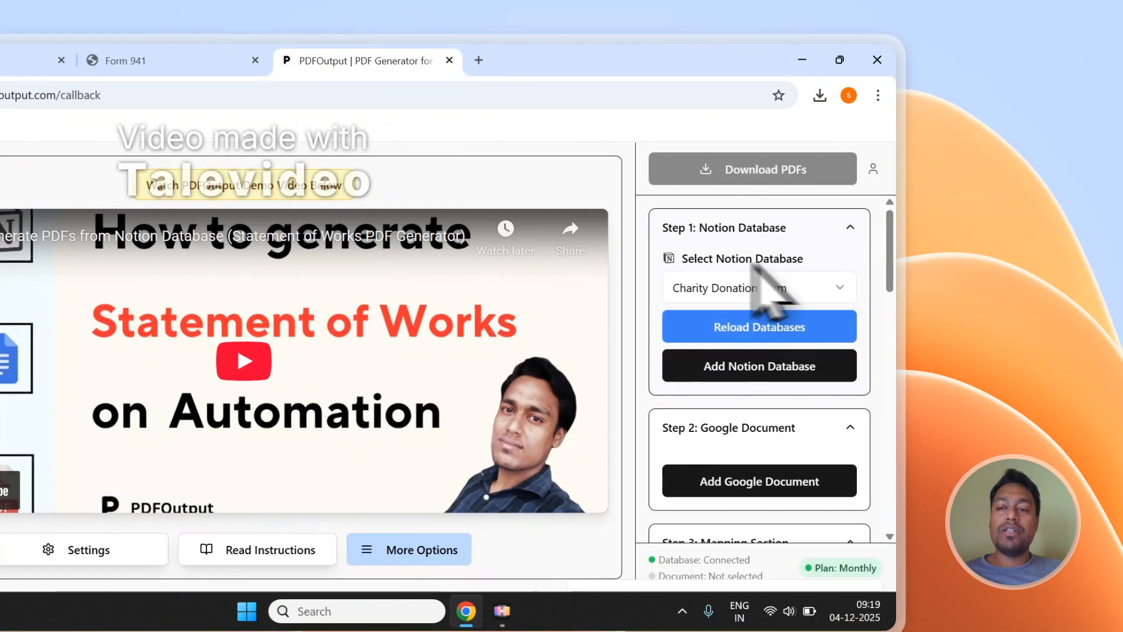
Step: Reload the Notion databases in PDFOutput and select Form 941 as the database
left_click(698, 287)
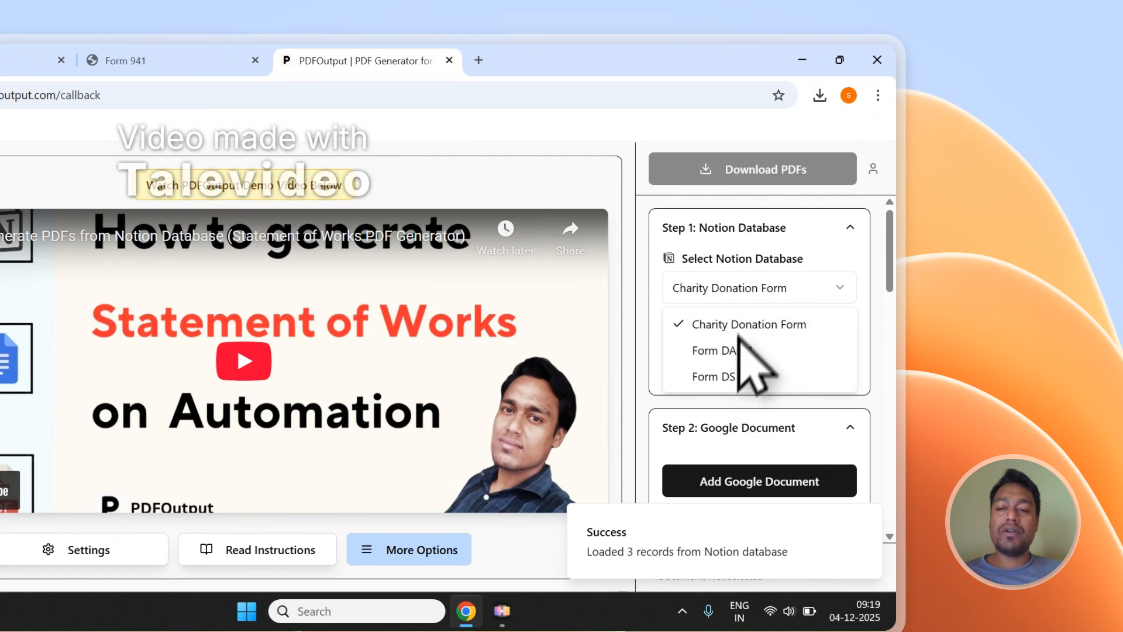
left_click(750, 281)
left_click(713, 325)
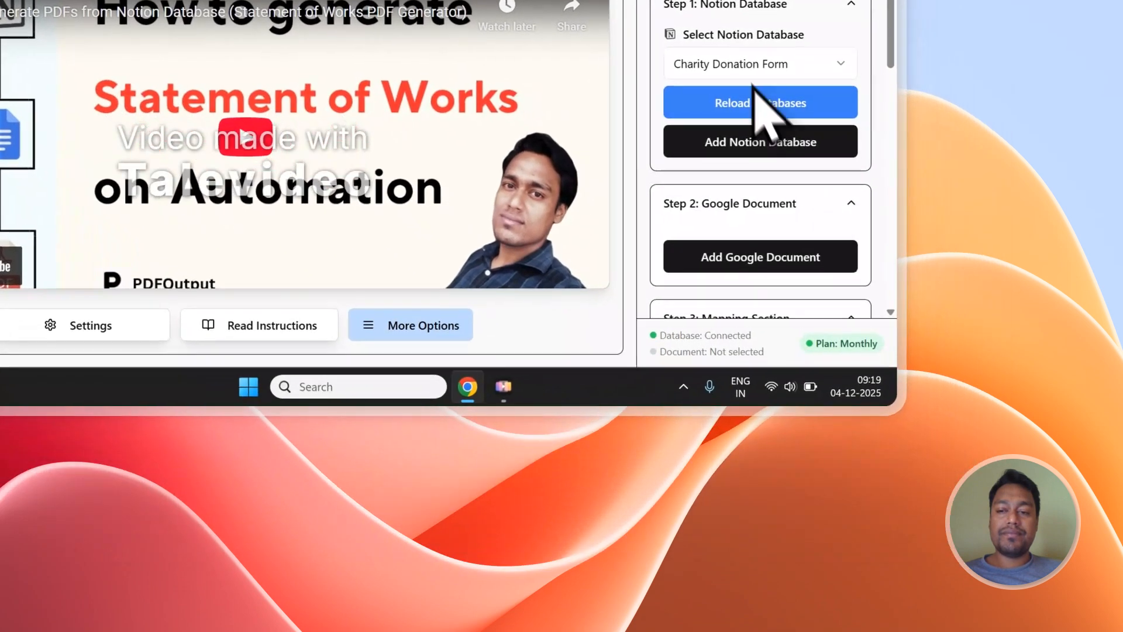
left_click(753, 73)
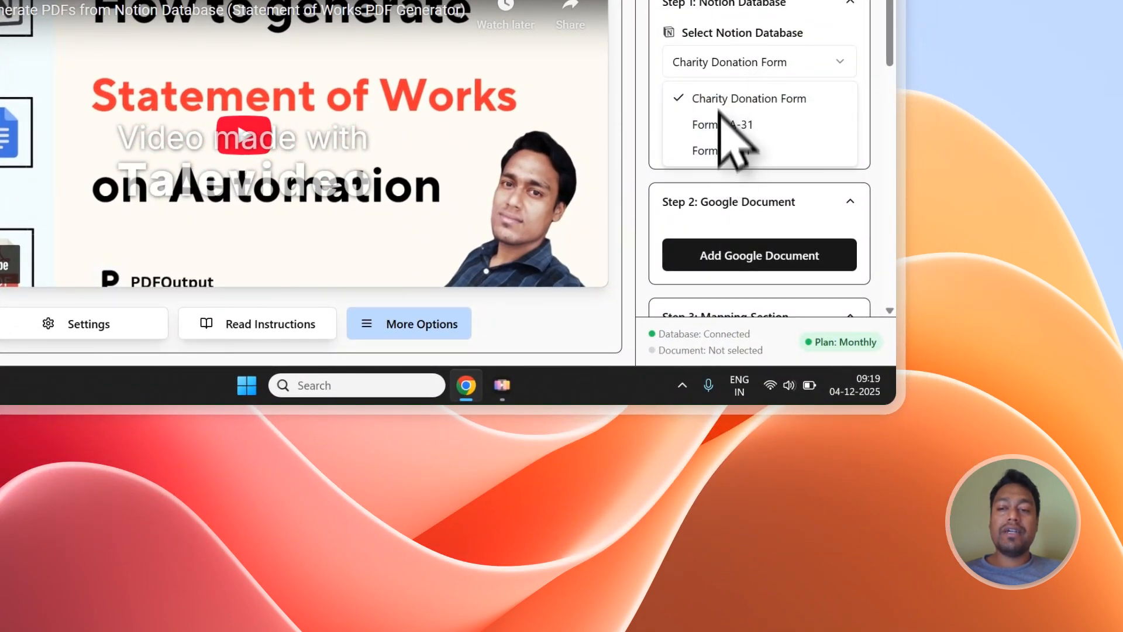
left_click(720, 72)
left_click(726, 102)
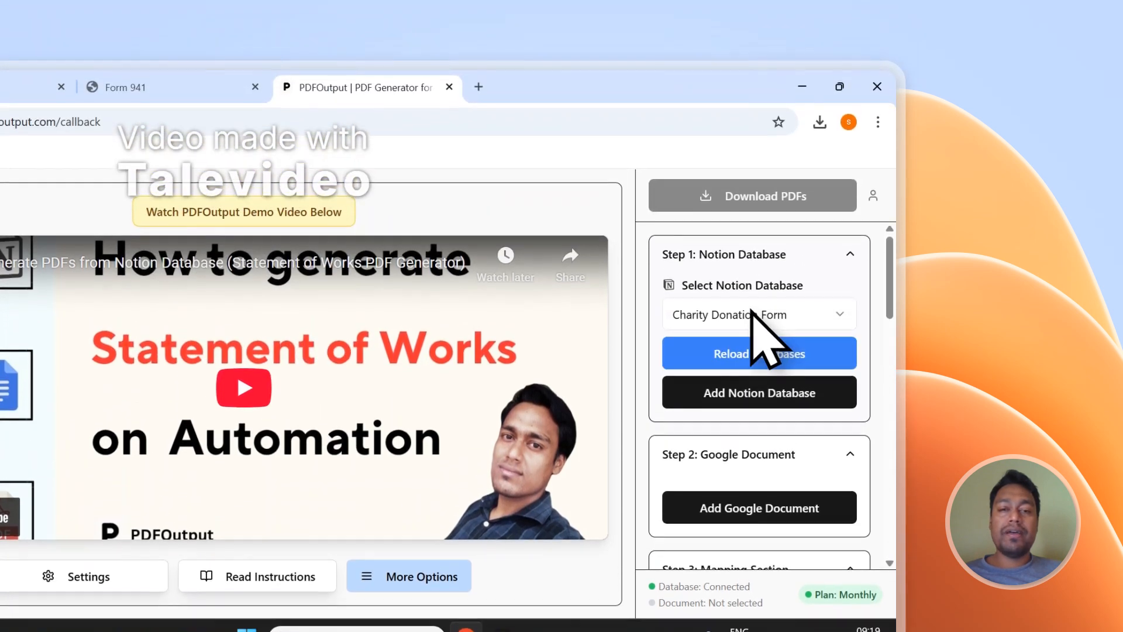
left_click(748, 319)
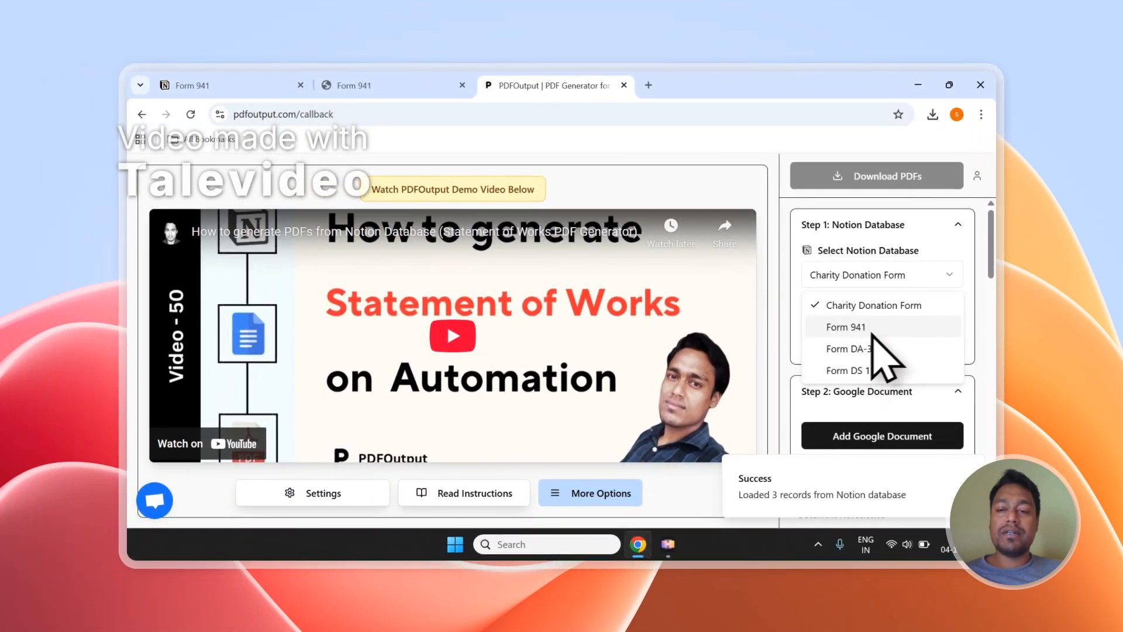
left_click(860, 328)
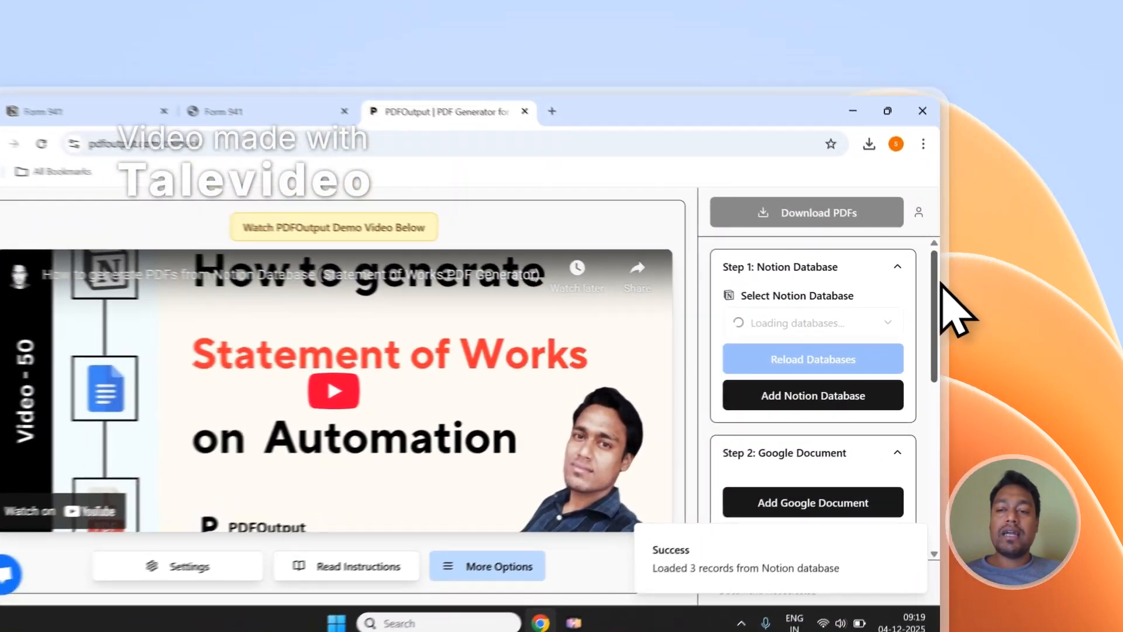
Step: Review the Form 941 property names listed for mapping in PDFOutput
left_click_drag(993, 237, 996, 427)
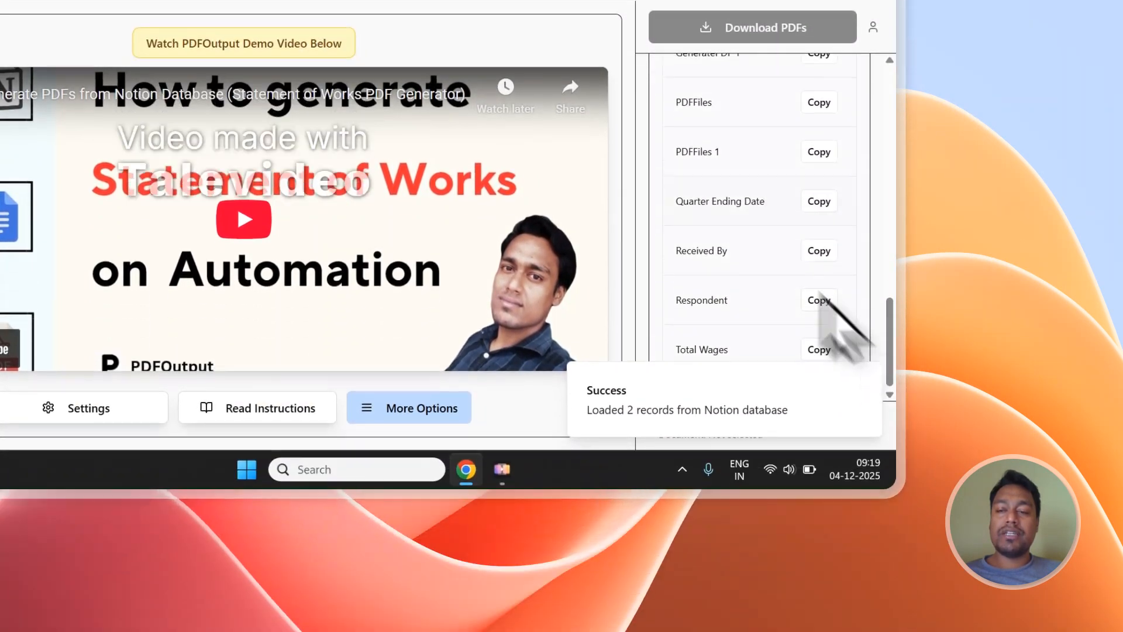
scroll(727, 401, "up", 3)
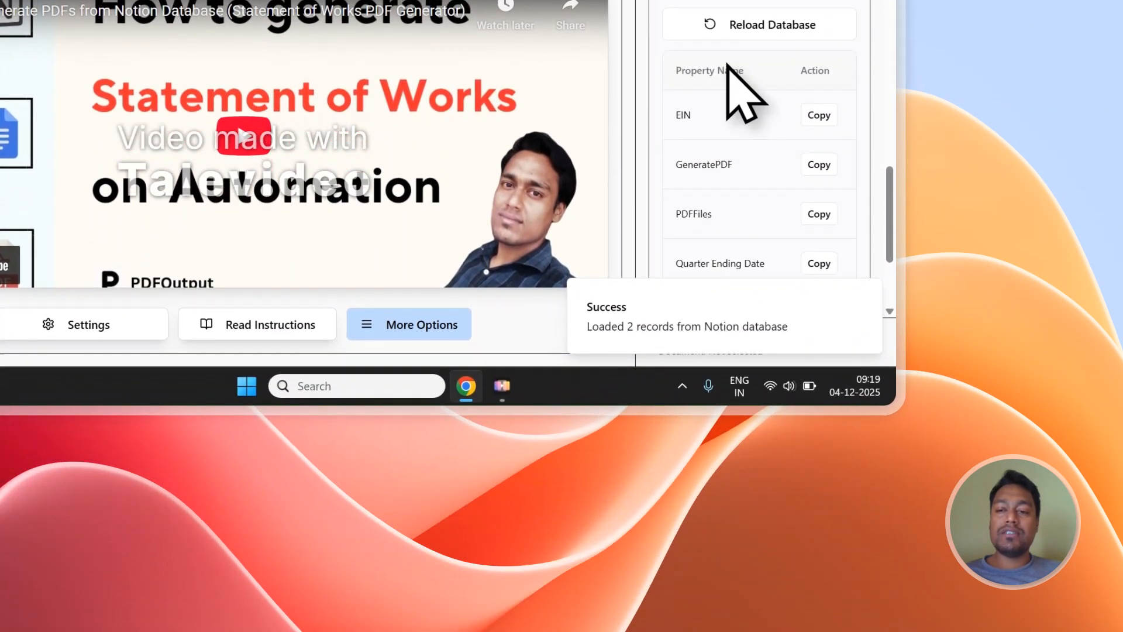
scroll(727, 360, "down", 1)
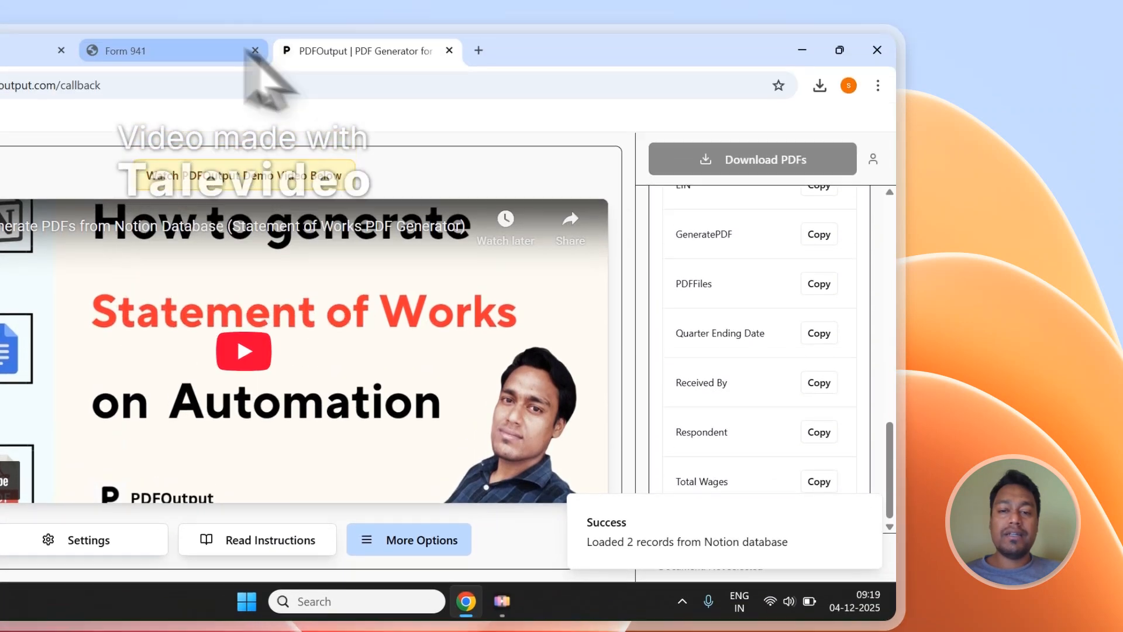
Step: Delete the duplicate GeneratePDF 1 property from the Form 941 responses database in Notion
left_click(234, 48)
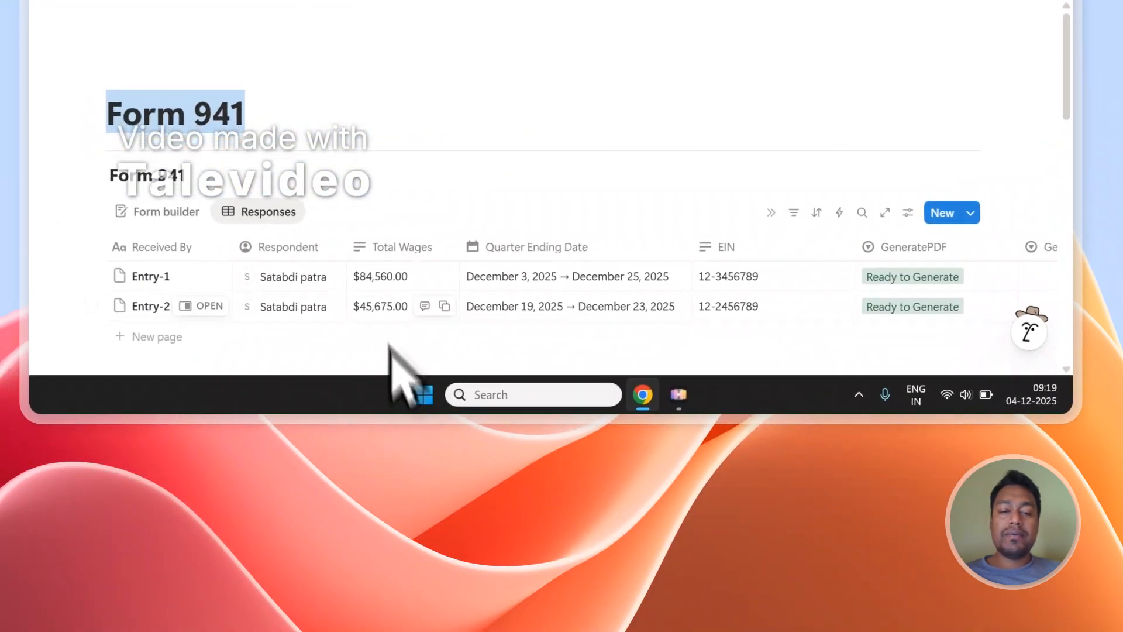
scroll(390, 345, "down", 1)
left_click_drag(362, 308, 677, 306)
left_click(527, 156)
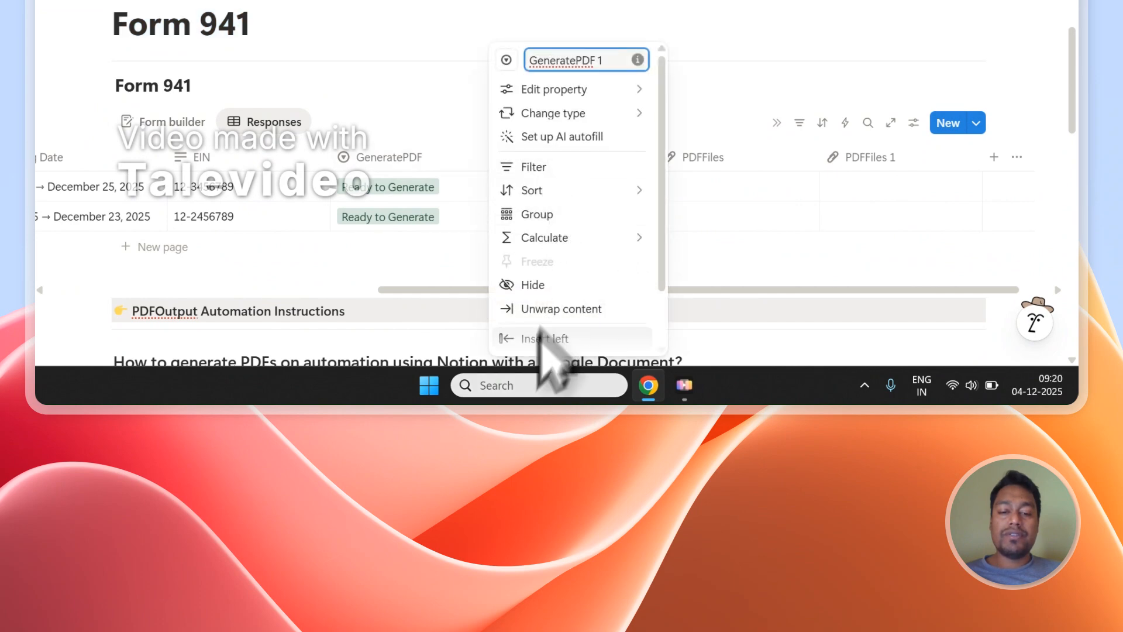
scroll(547, 333, "down", 1)
left_click(553, 342)
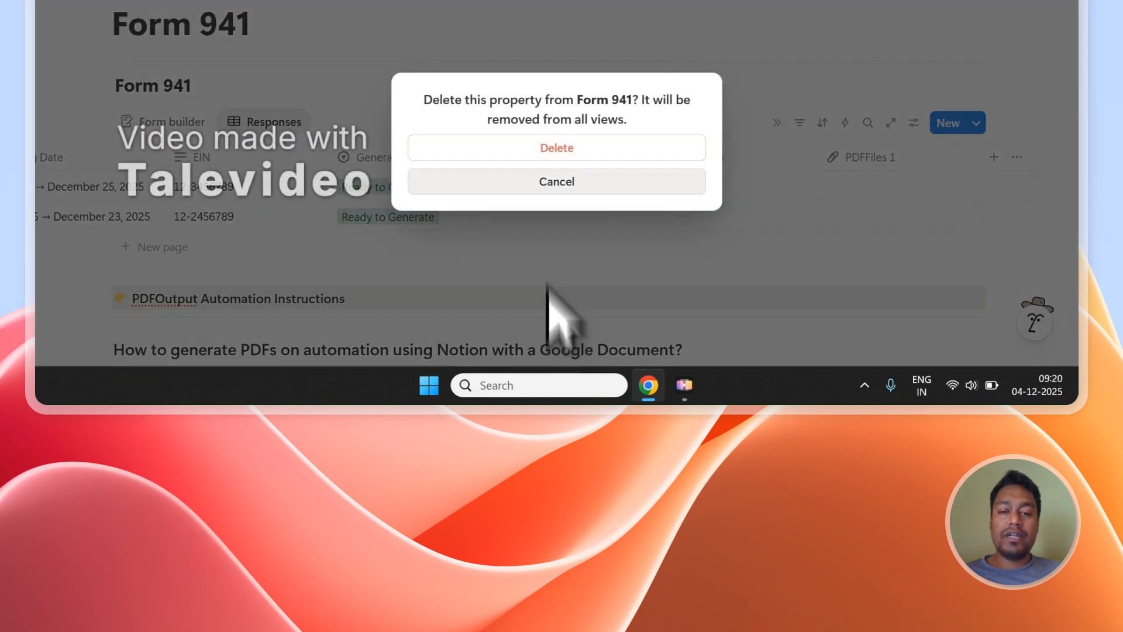
left_click(553, 153)
Step: Delete the duplicate PDFFiles 1 property from the Form 941 responses database
left_click(831, 156)
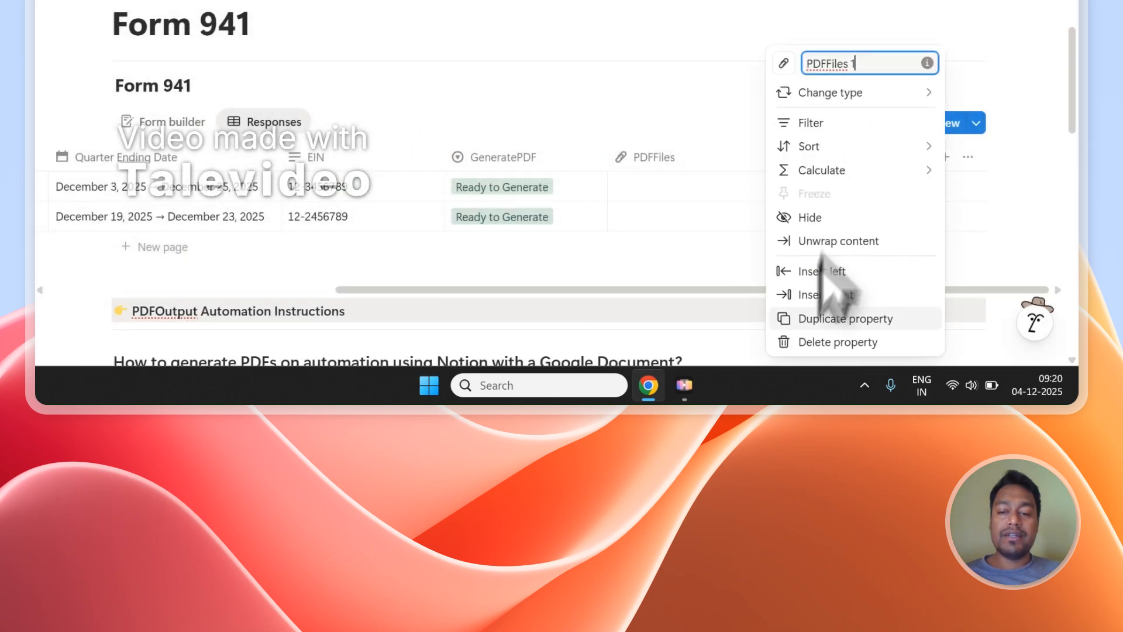
left_click(822, 342)
left_click(690, 154)
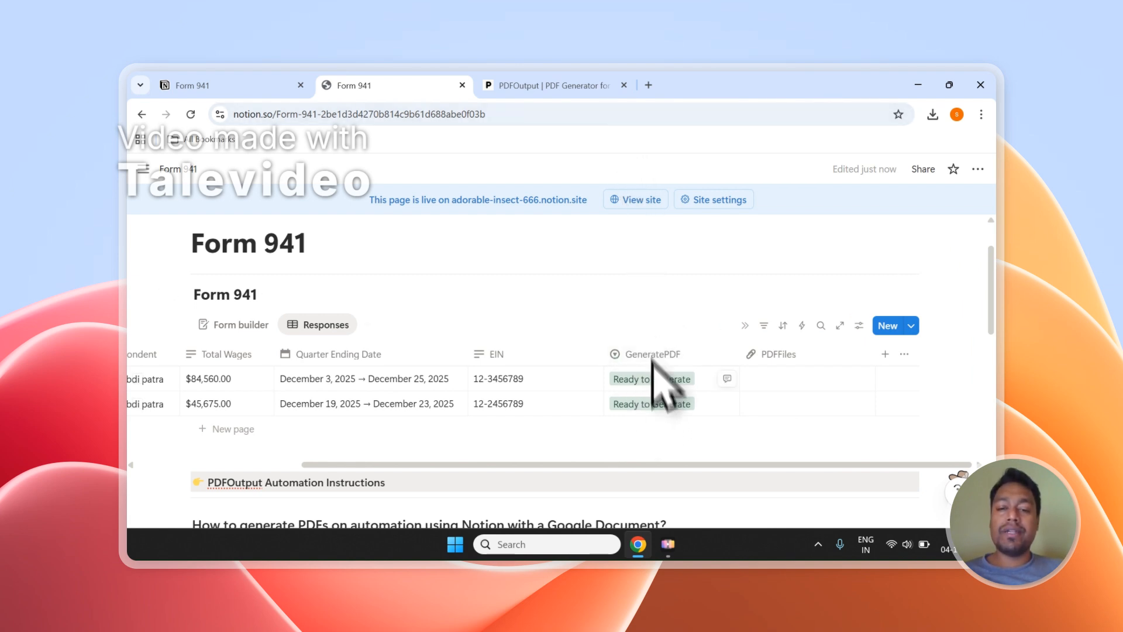
Step: In PDFOutput, browse the existing Google documents without choosing one, and add a demo document instead
left_click(547, 85)
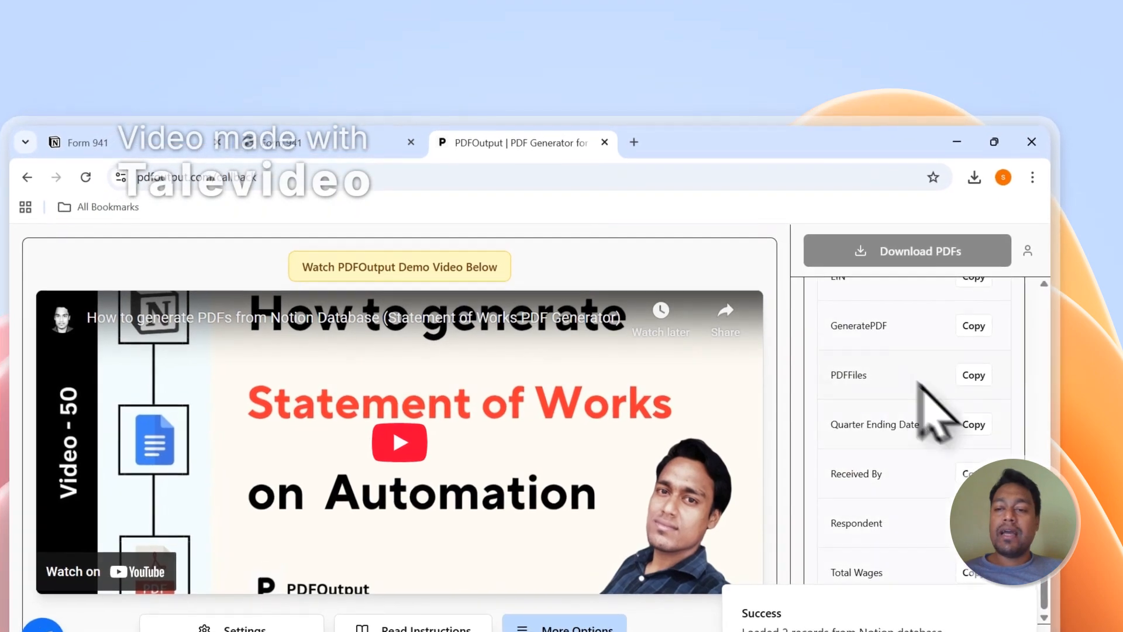
scroll(936, 416, "up", 3)
scroll(966, 430, "up", 3)
left_click(913, 494)
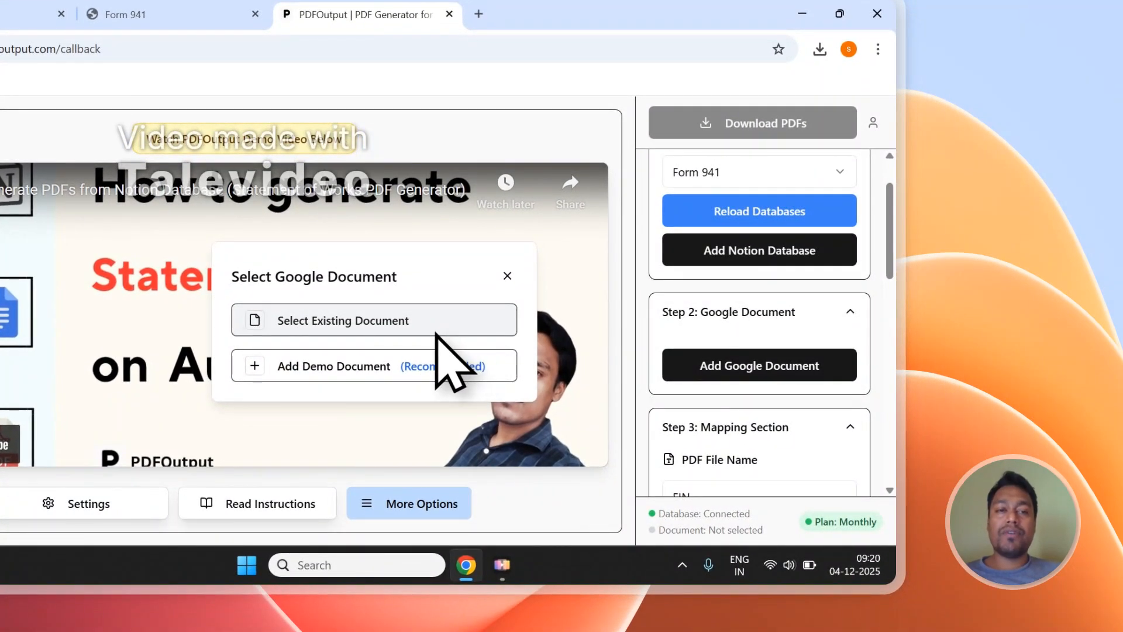
left_click(401, 329)
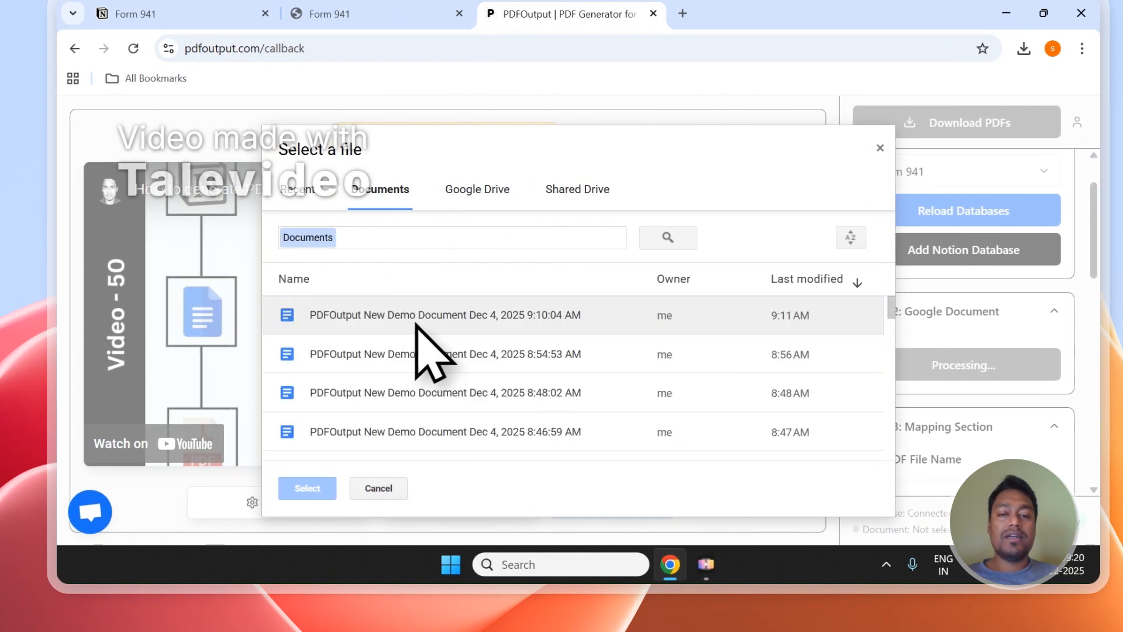
left_click(879, 147)
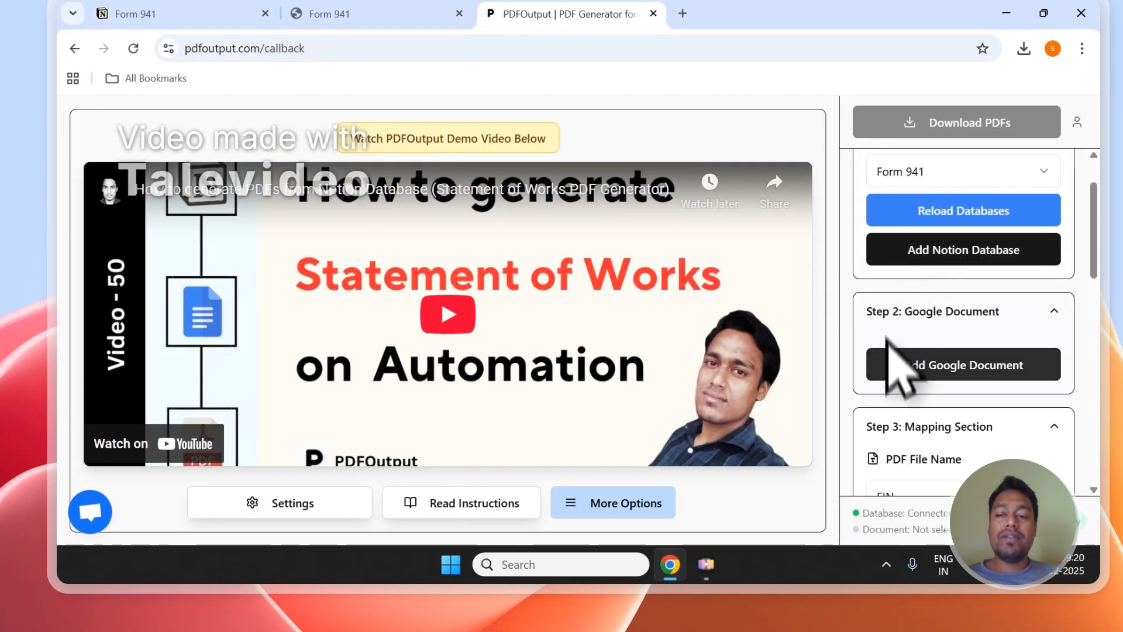
left_click(884, 358)
left_click(567, 370)
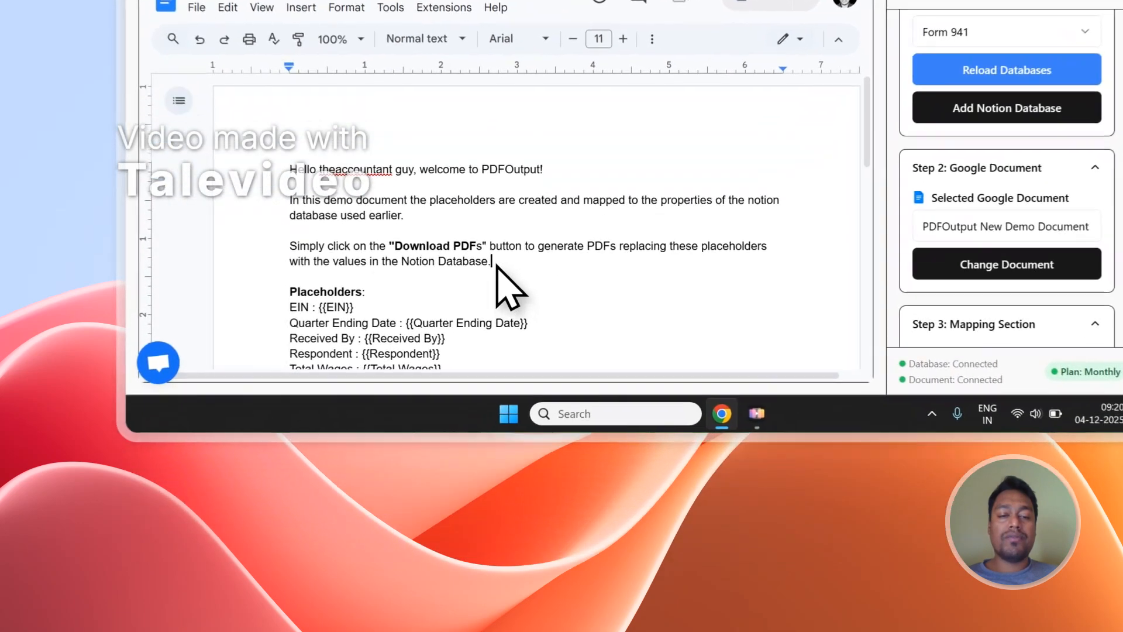
Step: Delete the welcome and instruction text above the Placeholders heading in the demo document
left_click_drag(442, 414, 260, 341)
key("Delete")
key("Delete")
key("Delete")
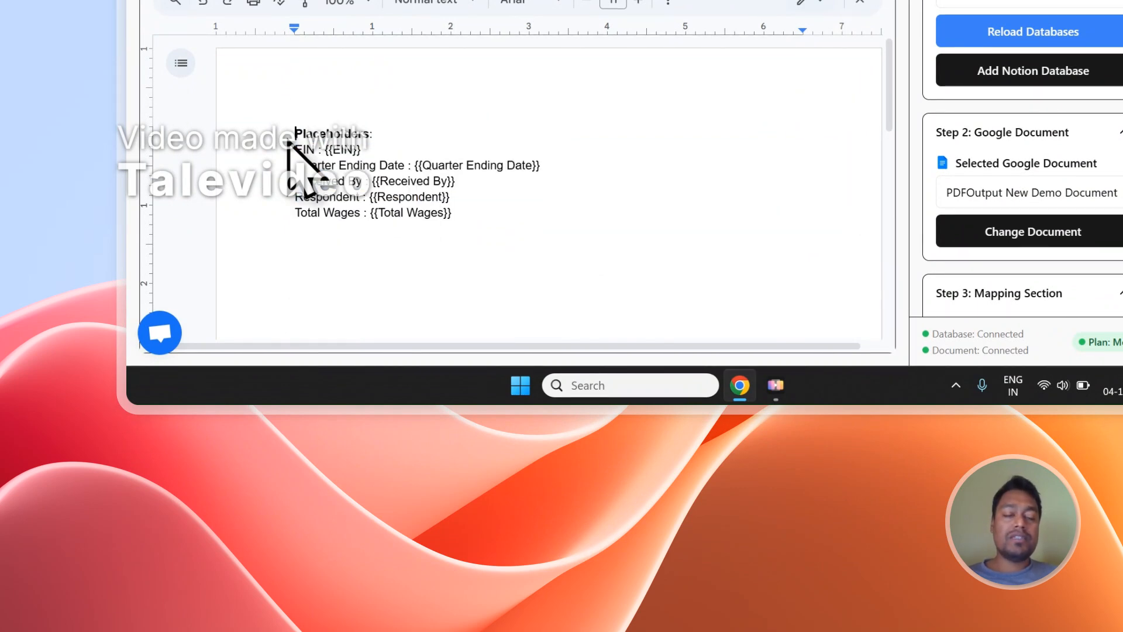
Step: Compare the demo document's placeholders, such as {{EIN}}, with the column names of the Form 941 database in Notion
left_click_drag(452, 213, 376, 198)
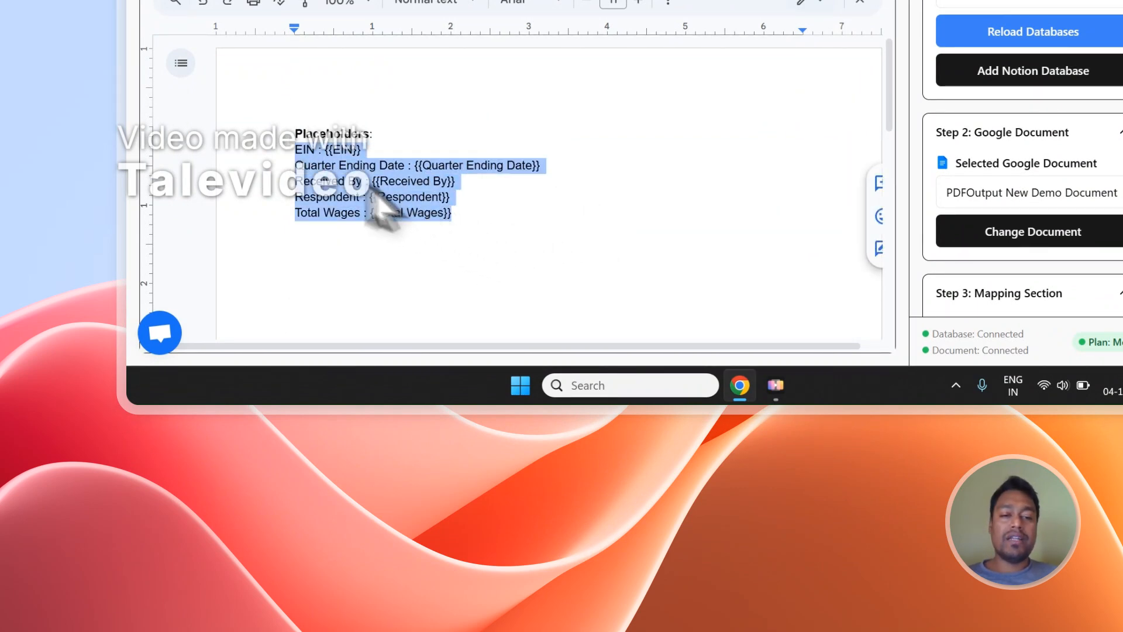
left_click(396, 165)
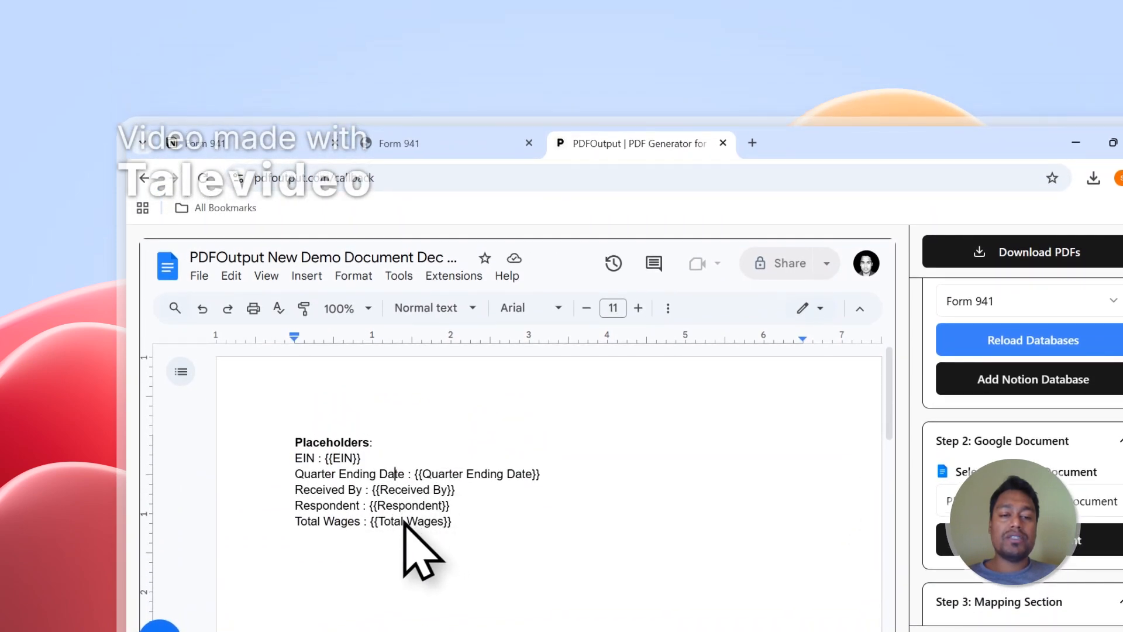
left_click(486, 143)
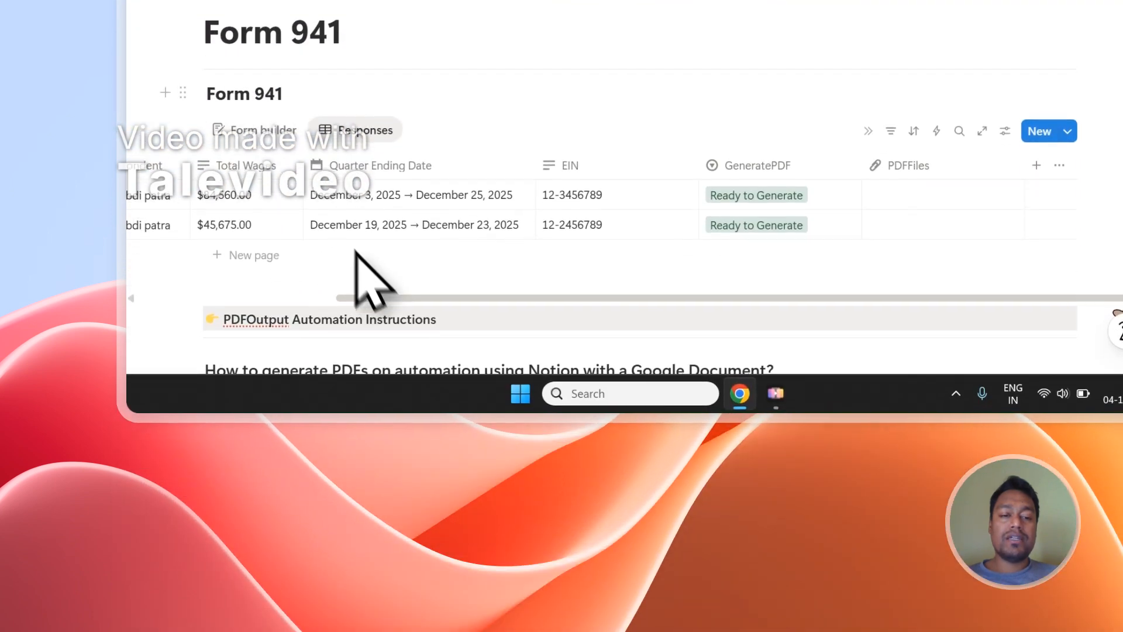
left_click_drag(368, 298, 223, 298)
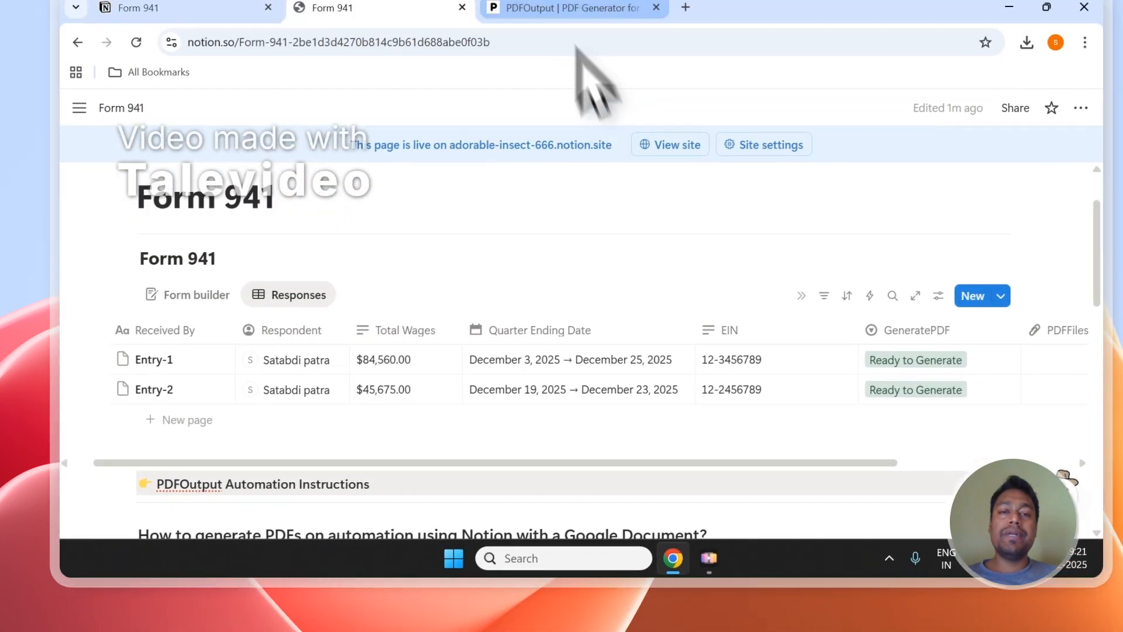
left_click(577, 9)
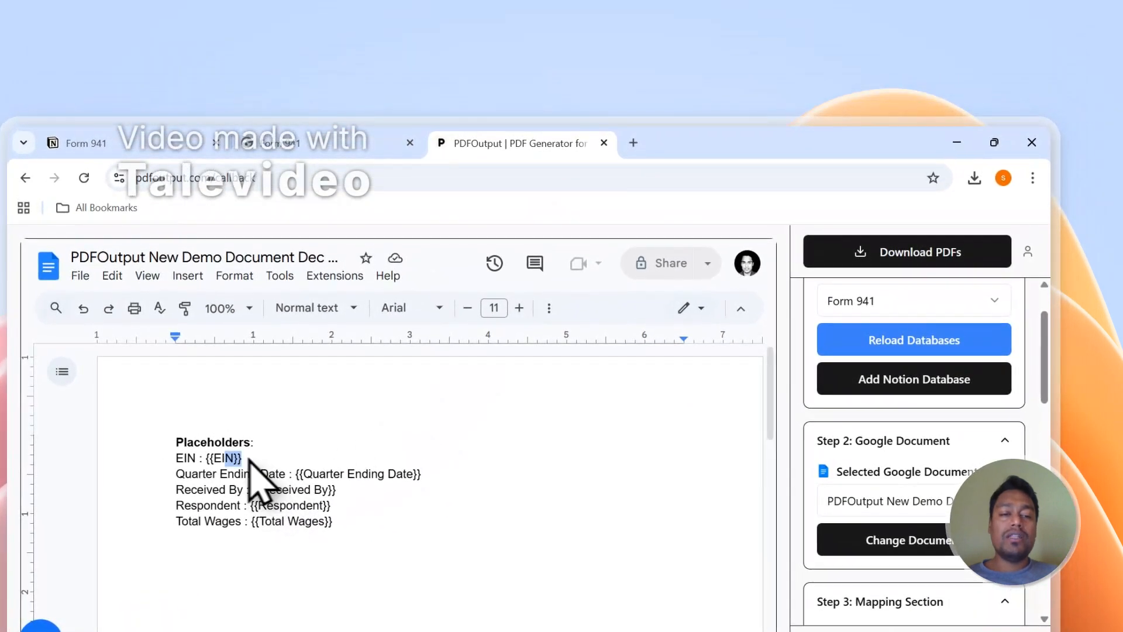
left_click_drag(249, 460, 218, 458)
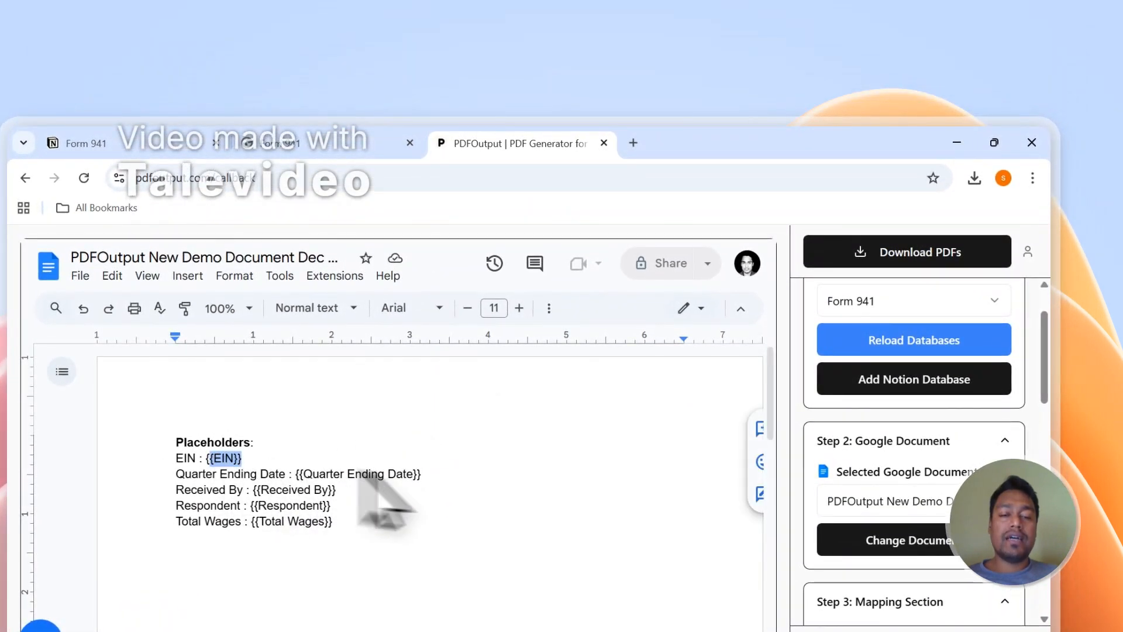
Step: Check the Quarter Ending Date and Received By placeholders in the demo document, and find the property list in the mapping section
left_click_drag(430, 470, 322, 473)
left_click(424, 470)
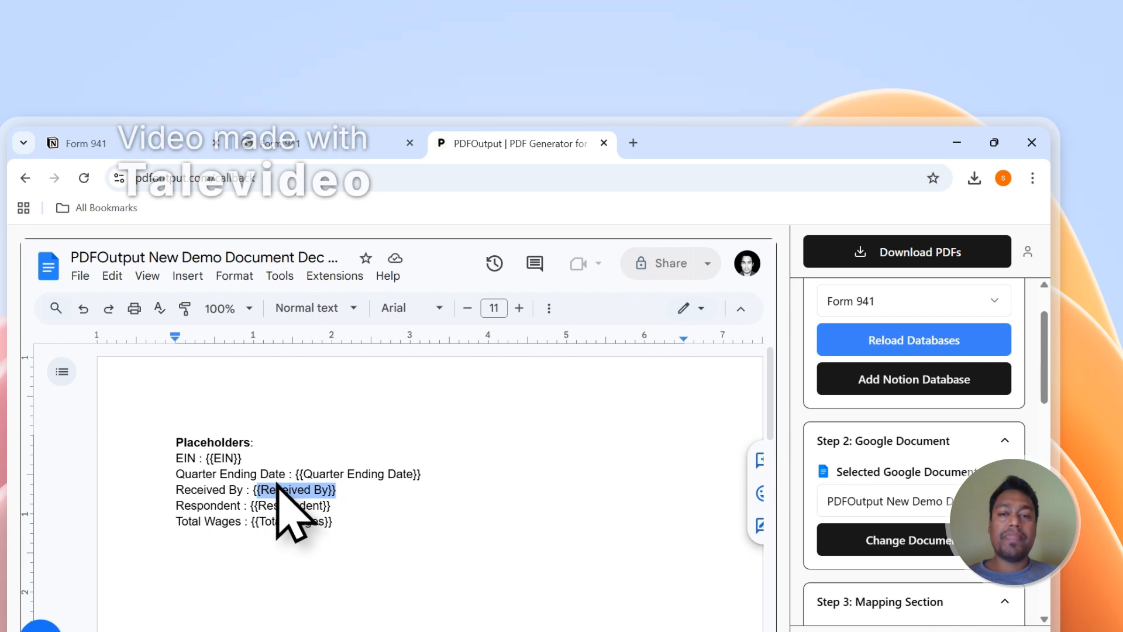
scroll(915, 446, "down", 10)
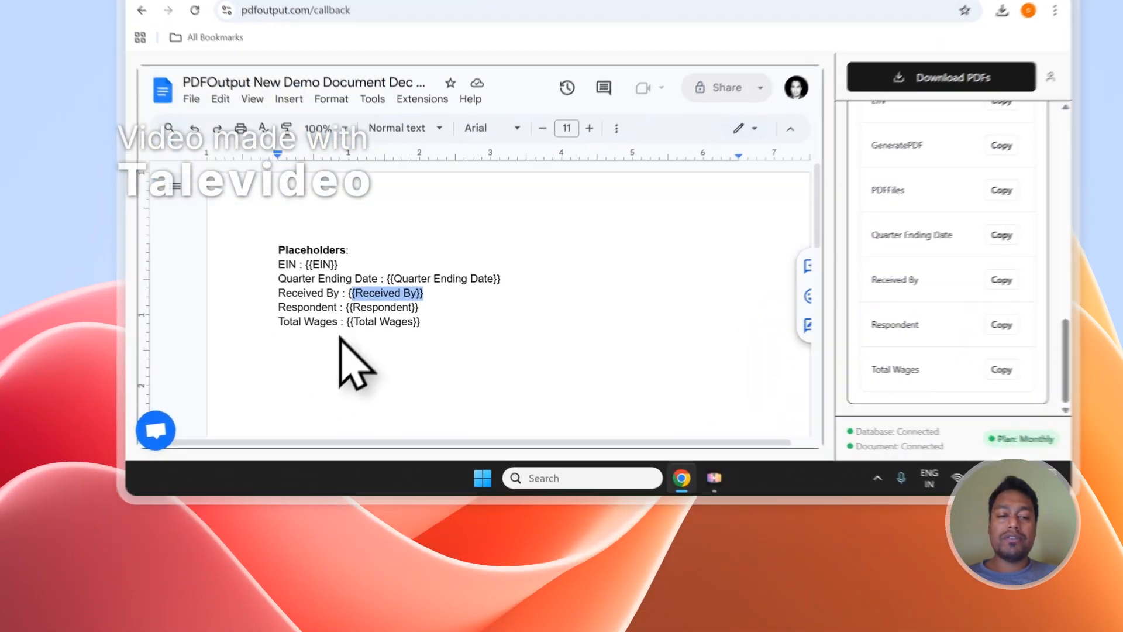
Step: Below the existing placeholders, add a line labelled "EIN - " with the {{EIN}} tag copied from the property list
left_click(335, 444)
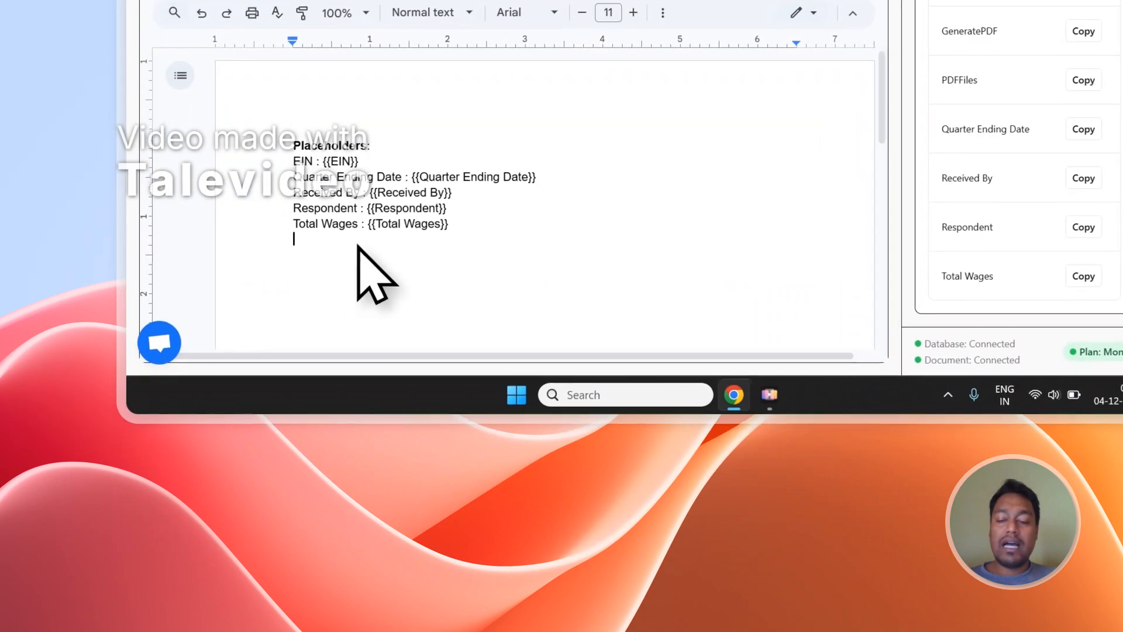
key("Return")
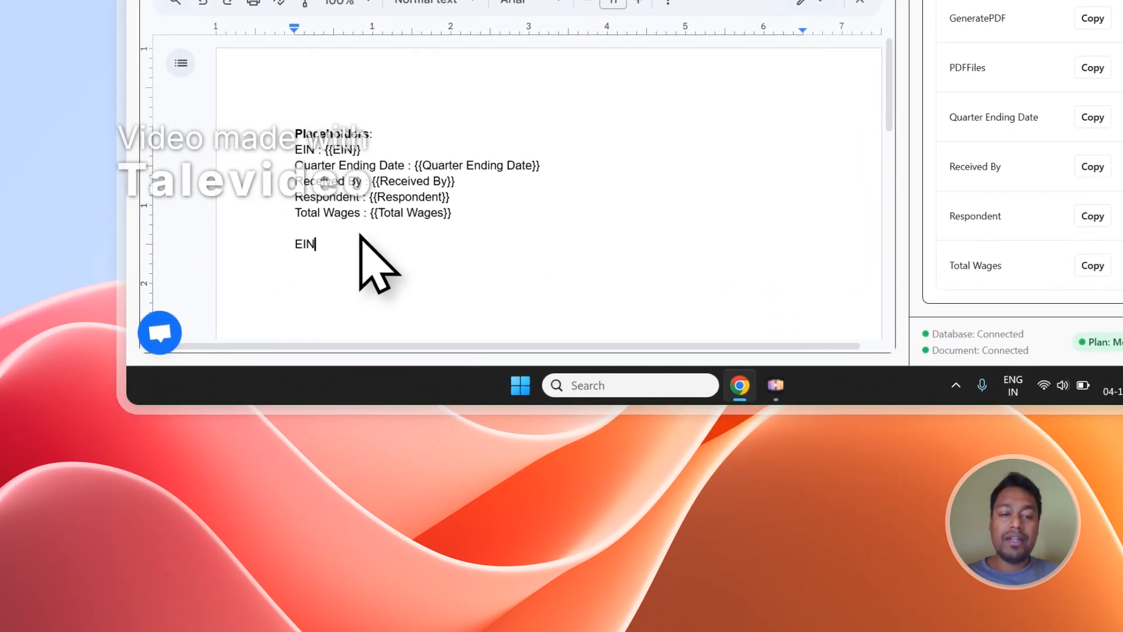
type("EIN ")
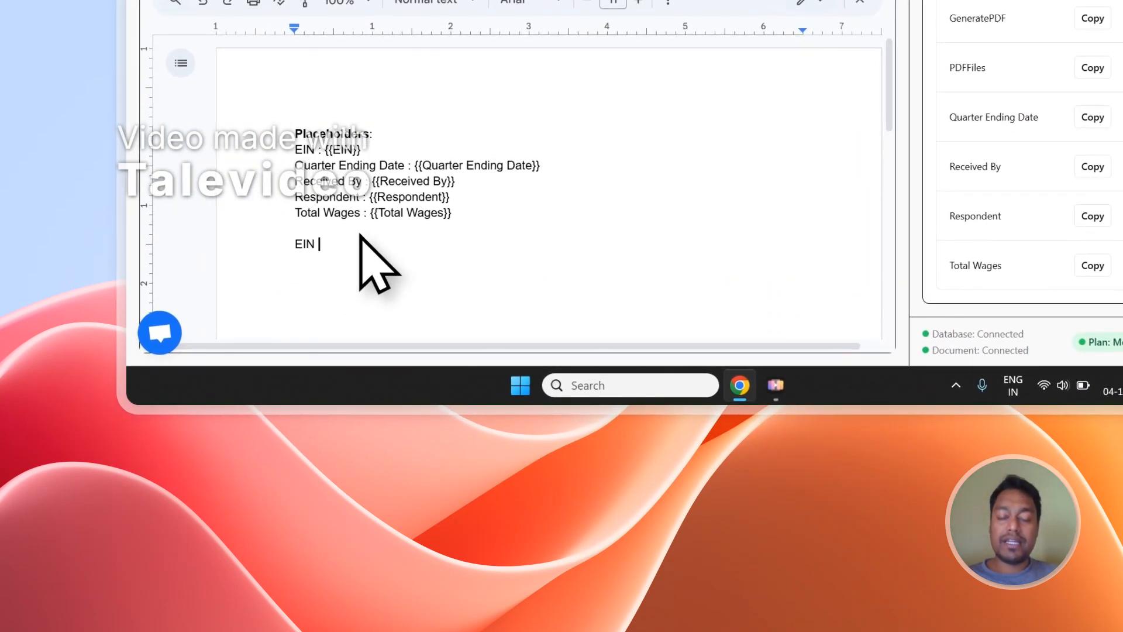
type("-")
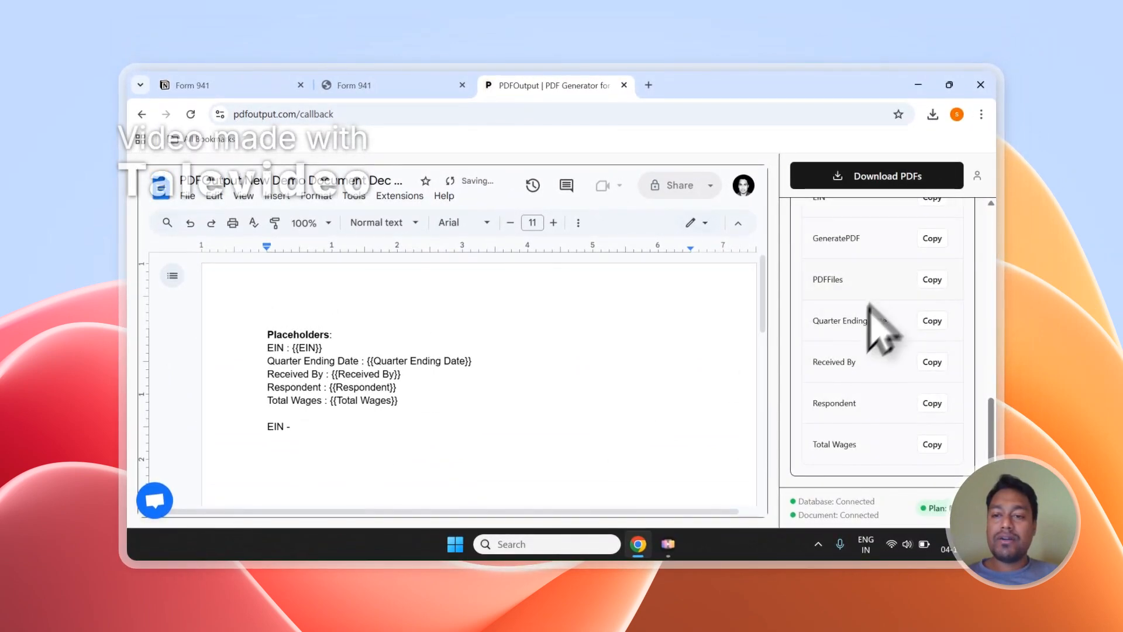
scroll(883, 331, "up", 1)
left_click(932, 266)
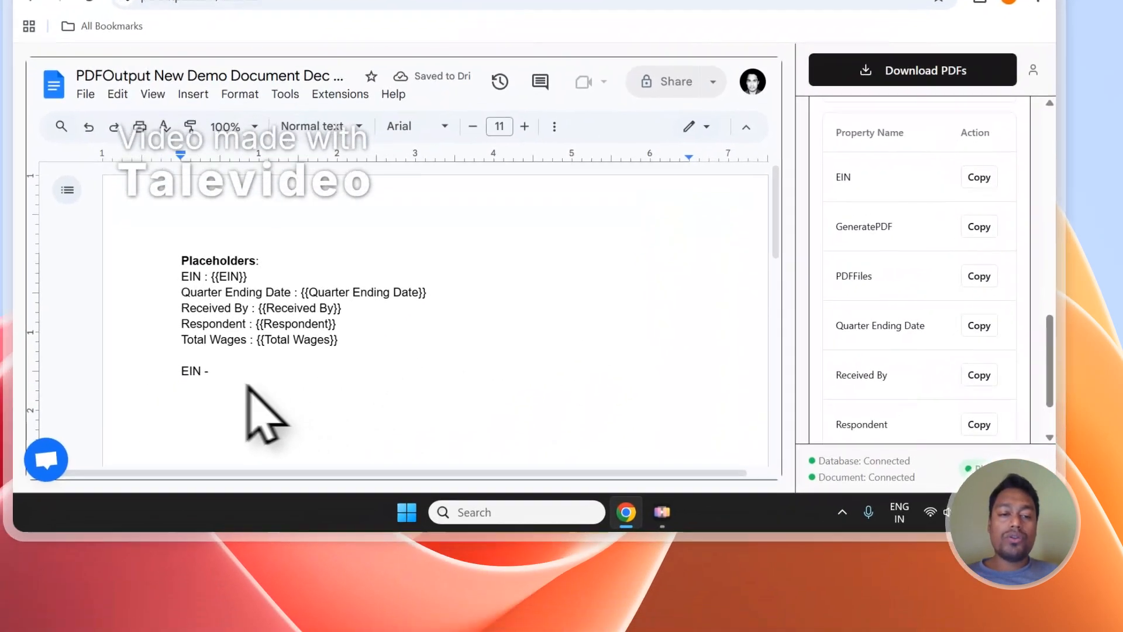
left_click(76, 509)
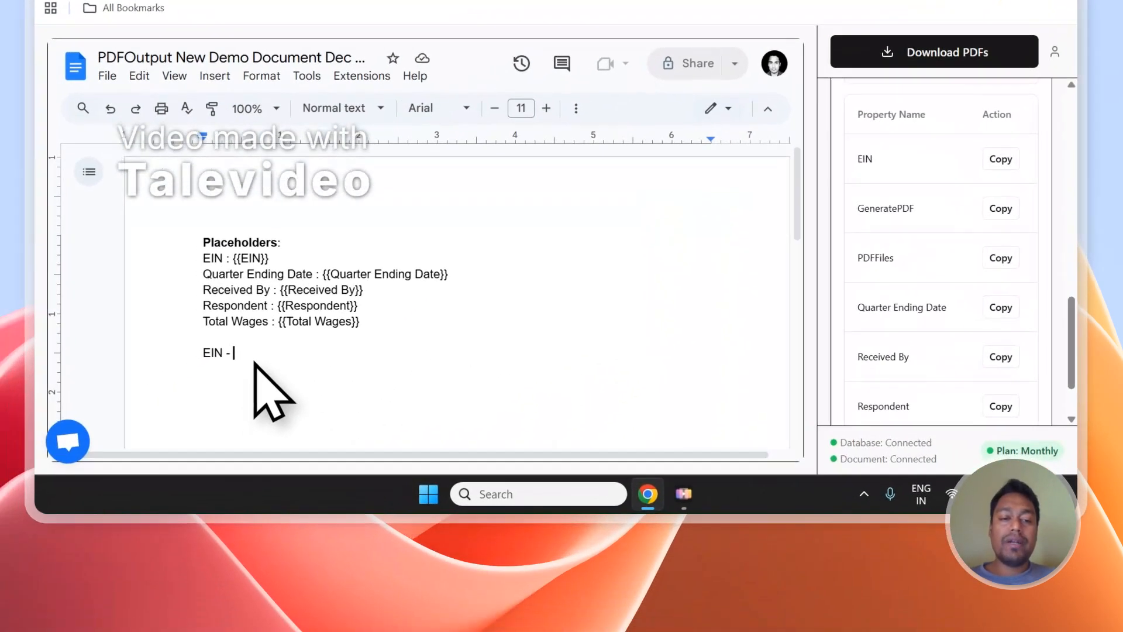
key("ctrl+v")
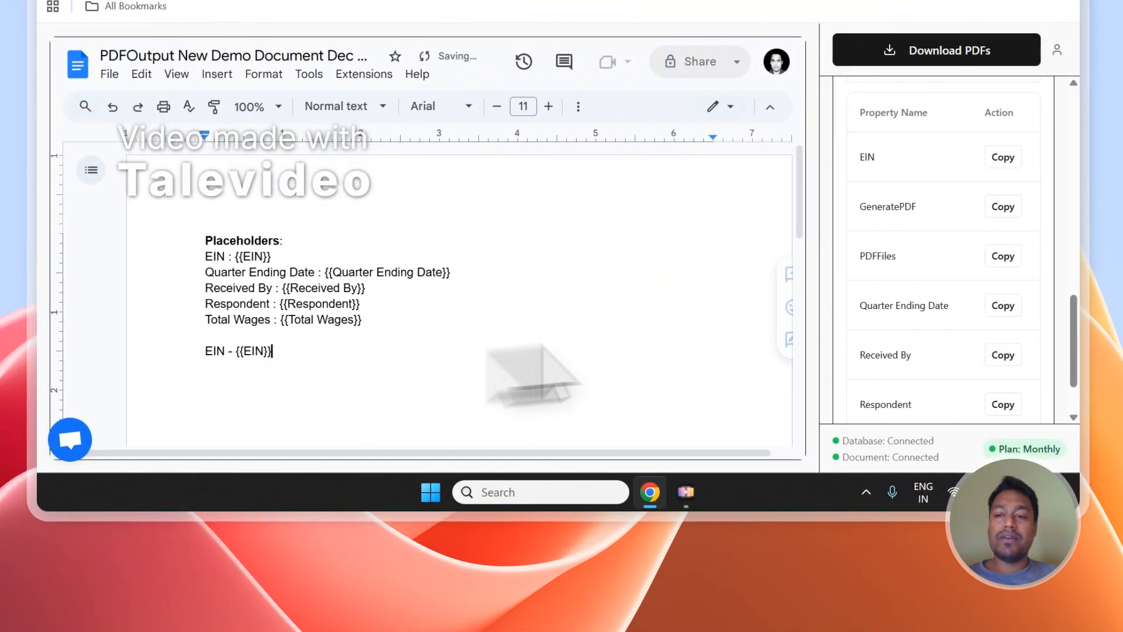
Step: Add a line reading "Quarter - {{Quarter Ending Date}}" below the new EIN line, using the tag copied from the property list
scroll(936, 275, "up", 4)
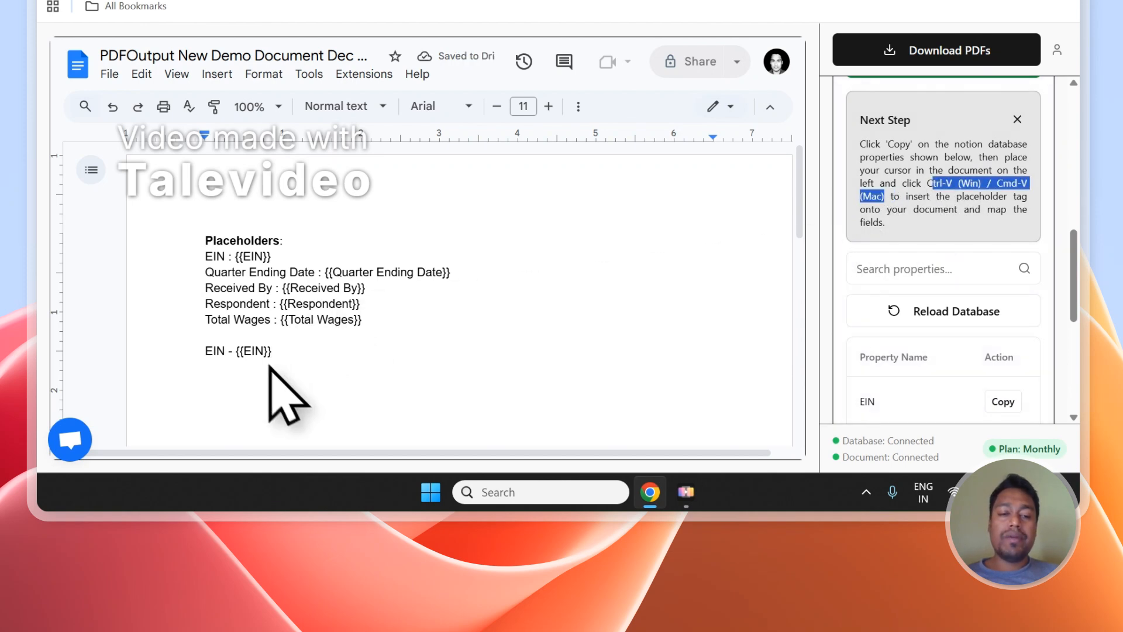
scroll(950, 328, "down", 5)
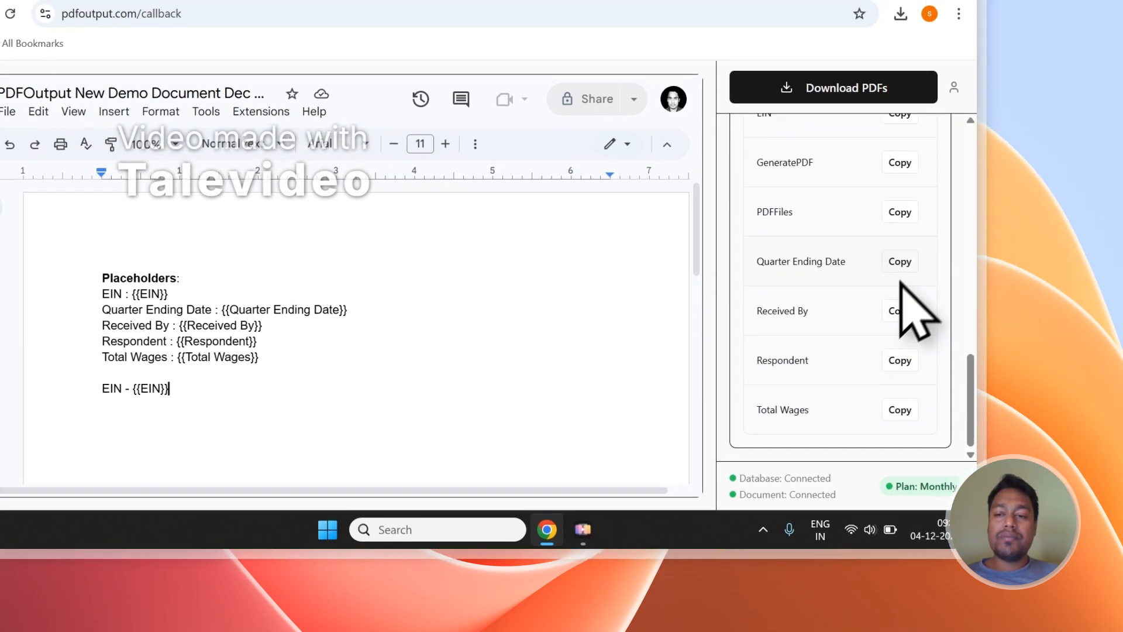
left_click(1002, 224)
left_click(333, 377)
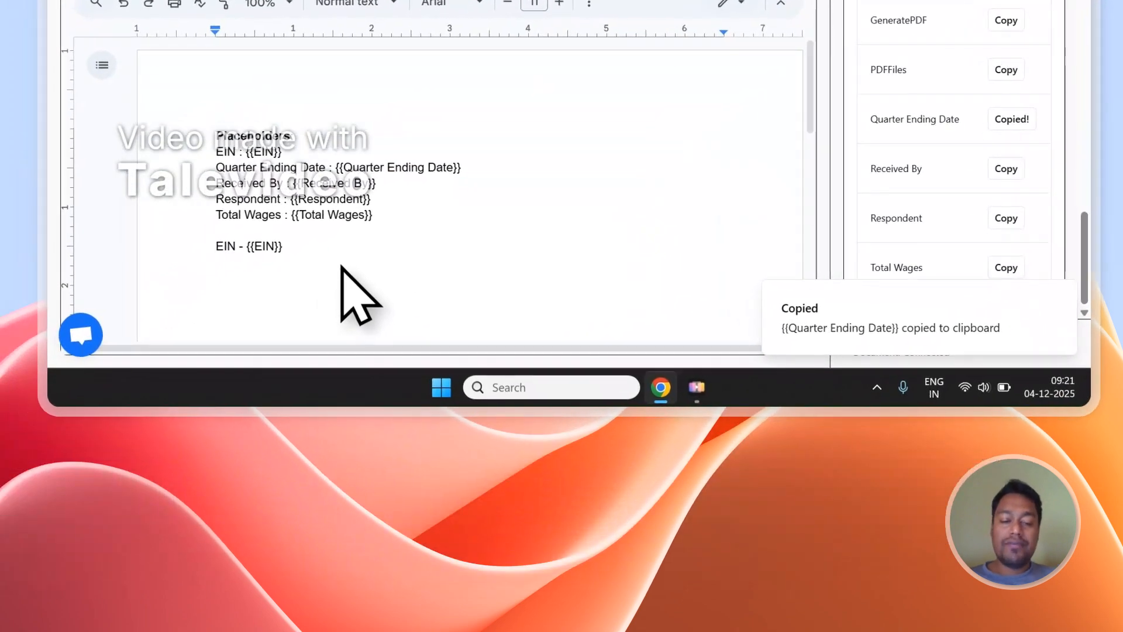
type("Quarter -")
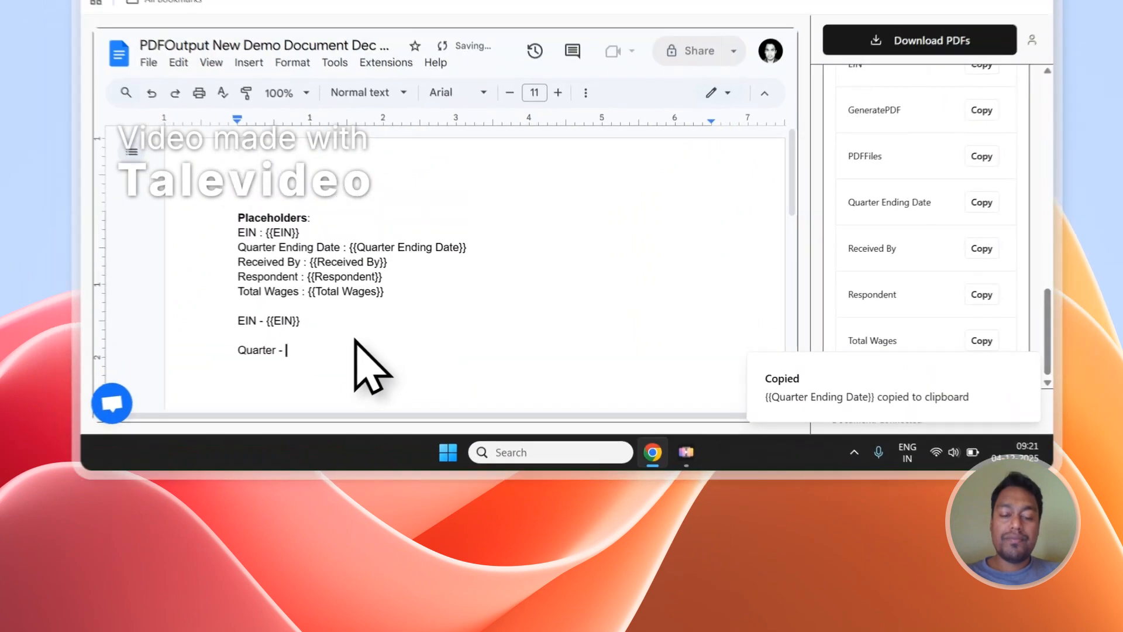
key("ctrl+v")
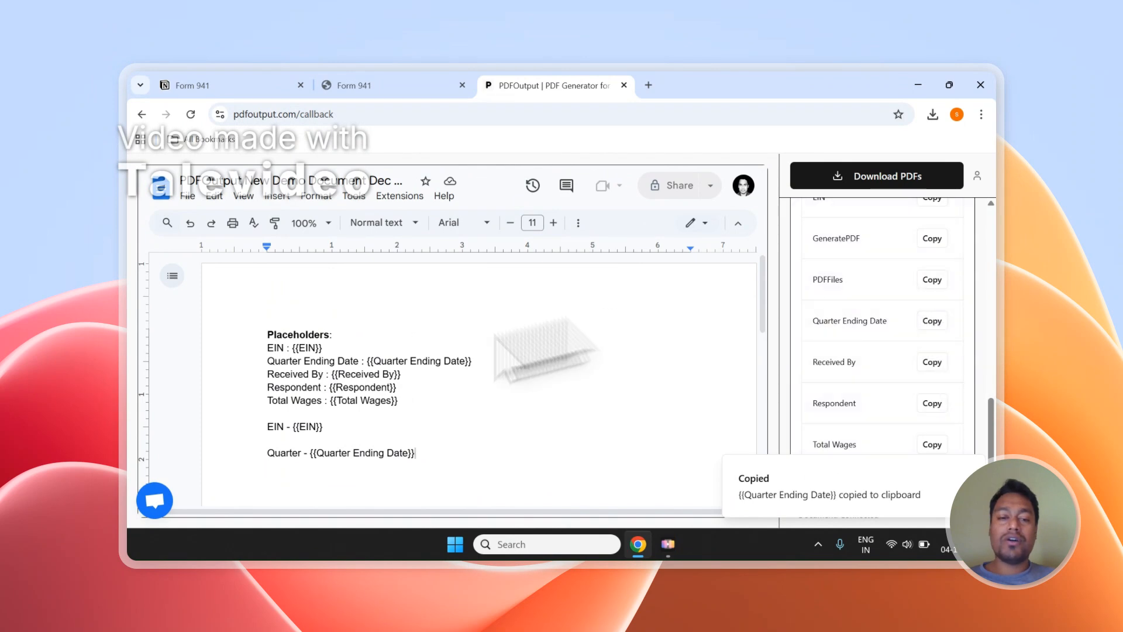
Step: Check the column names in the Notion responses, and set the PDF File Name in the mapping section to Received By
scroll(852, 376, "up", 10)
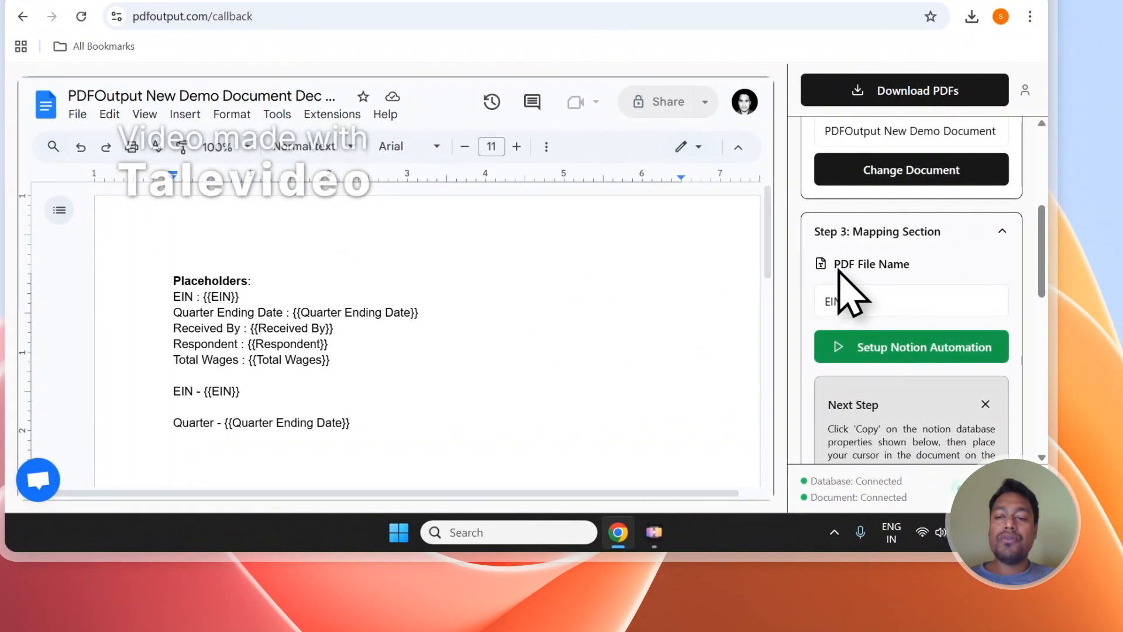
left_click(430, 97)
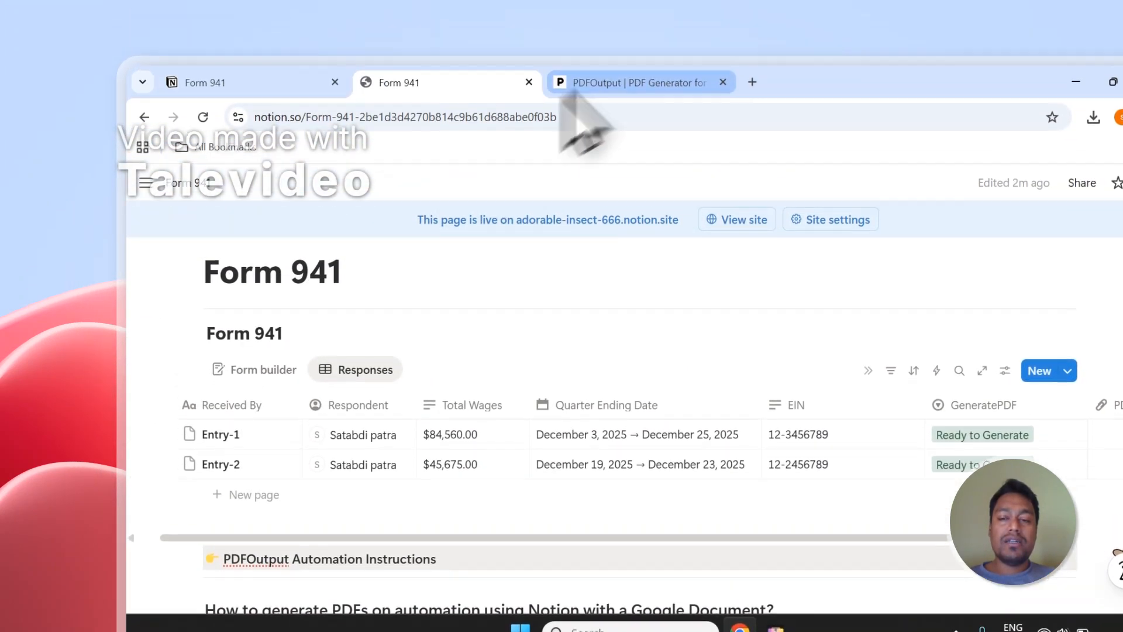
left_click(576, 88)
left_click(725, 391)
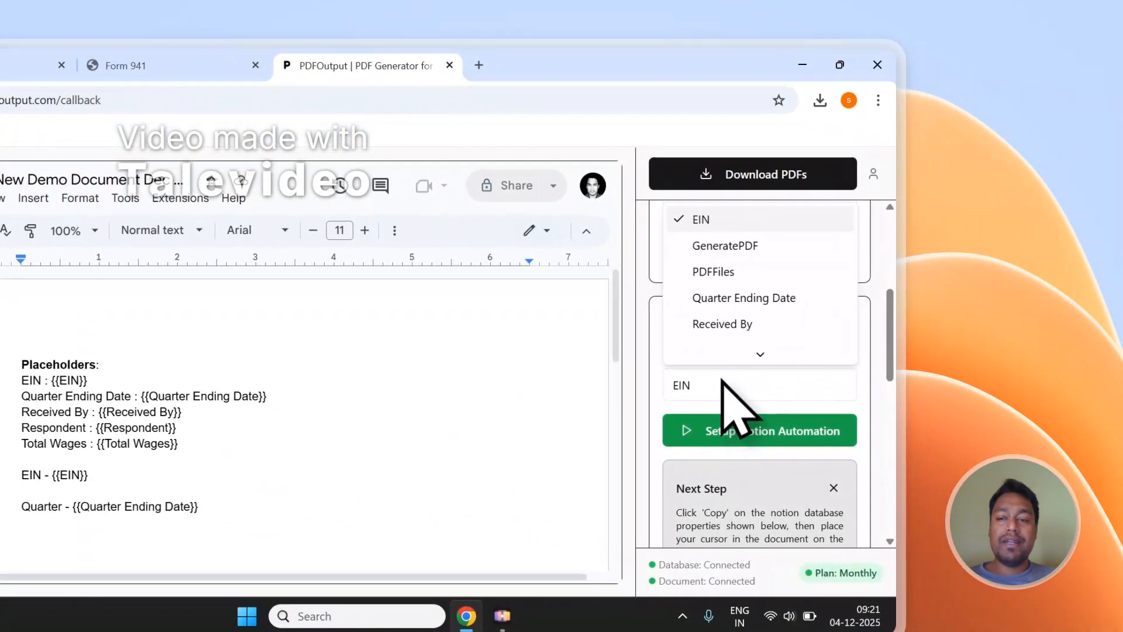
scroll(738, 342, "down", 2)
scroll(734, 301, "up", 2)
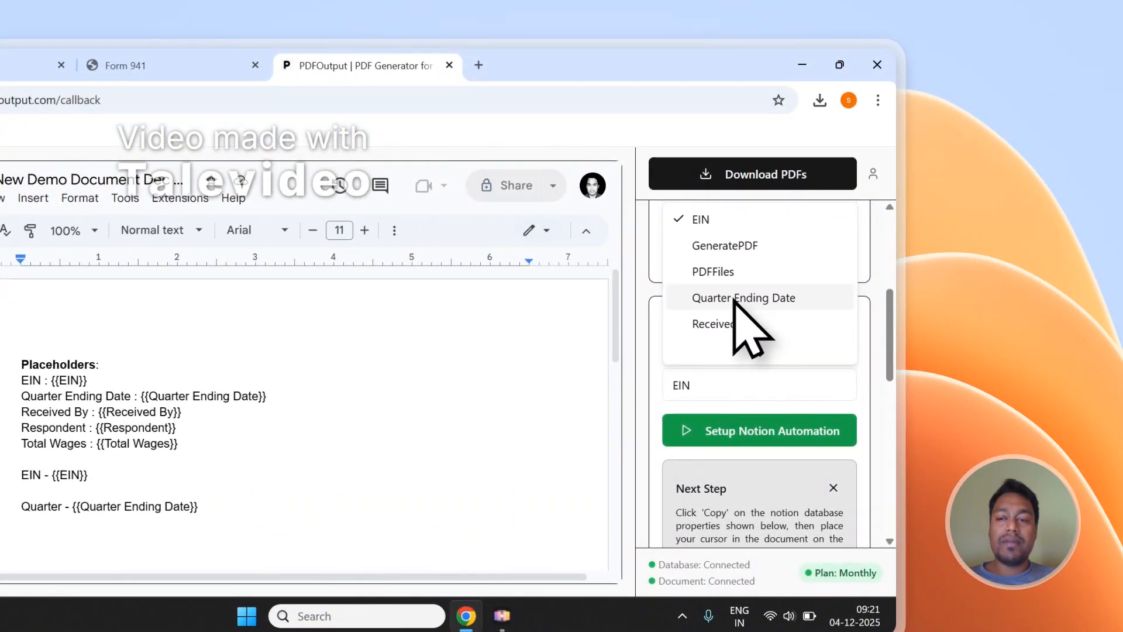
scroll(731, 299, "down", 1)
left_click(729, 295)
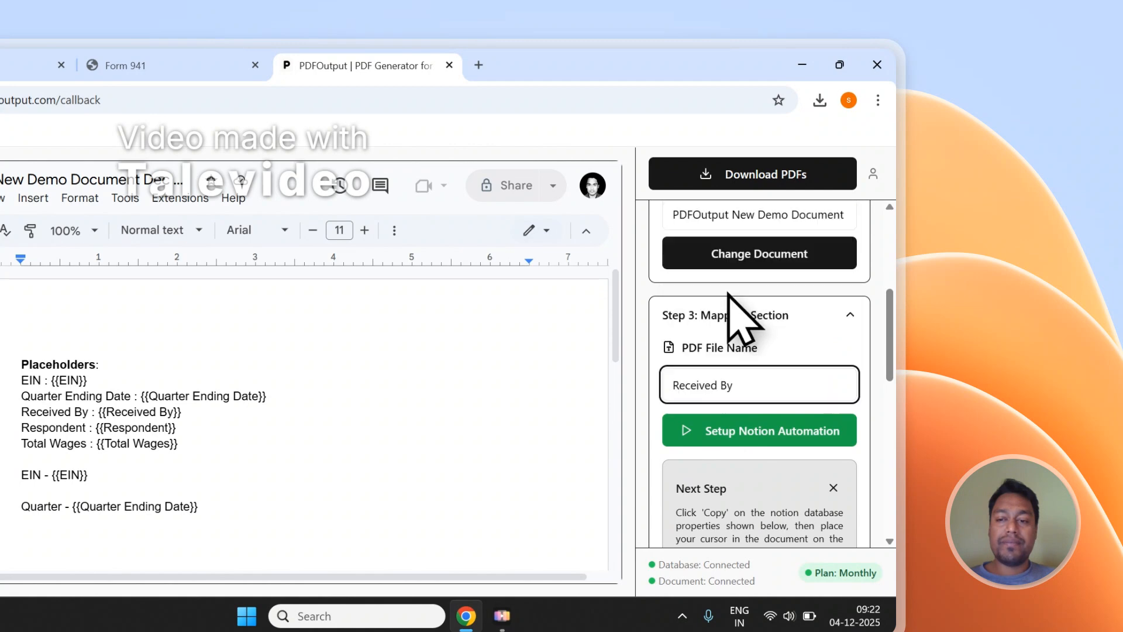
Step: Generate the PDFs for the Form 941 records and follow the GeneratePDF and PDFFiles columns in Notion
left_click(714, 183)
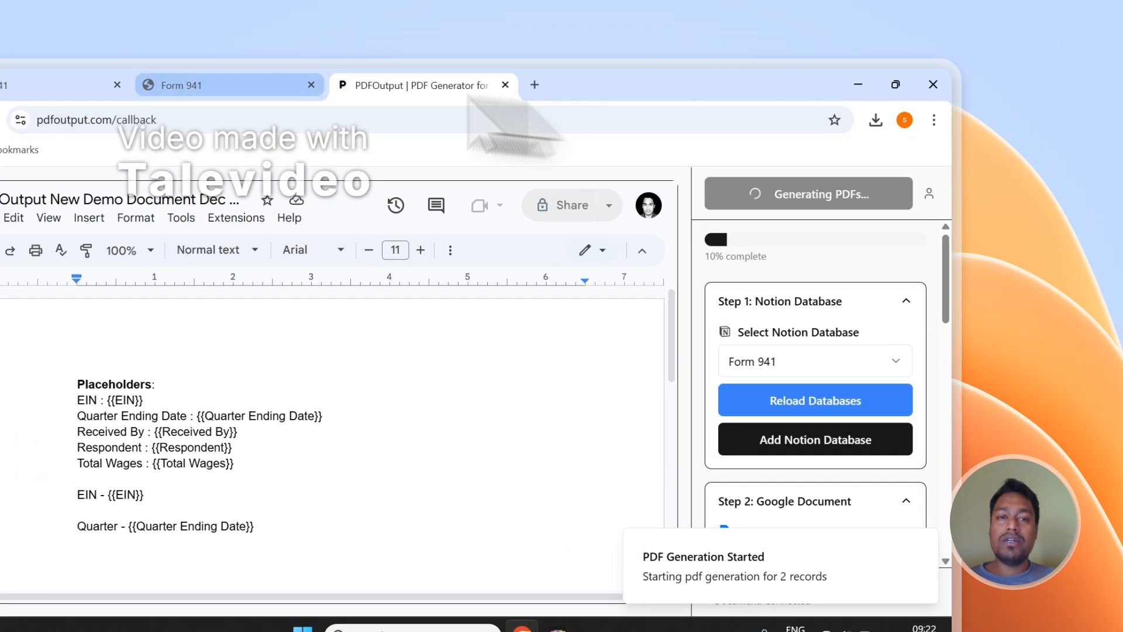
left_click(176, 66)
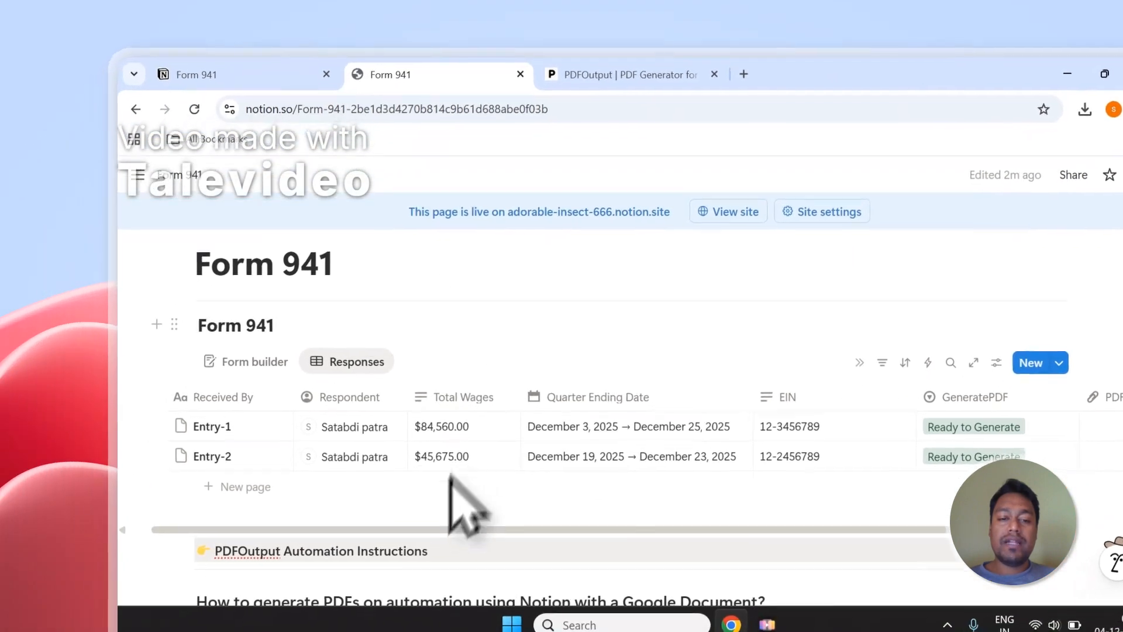
left_click_drag(438, 521, 673, 522)
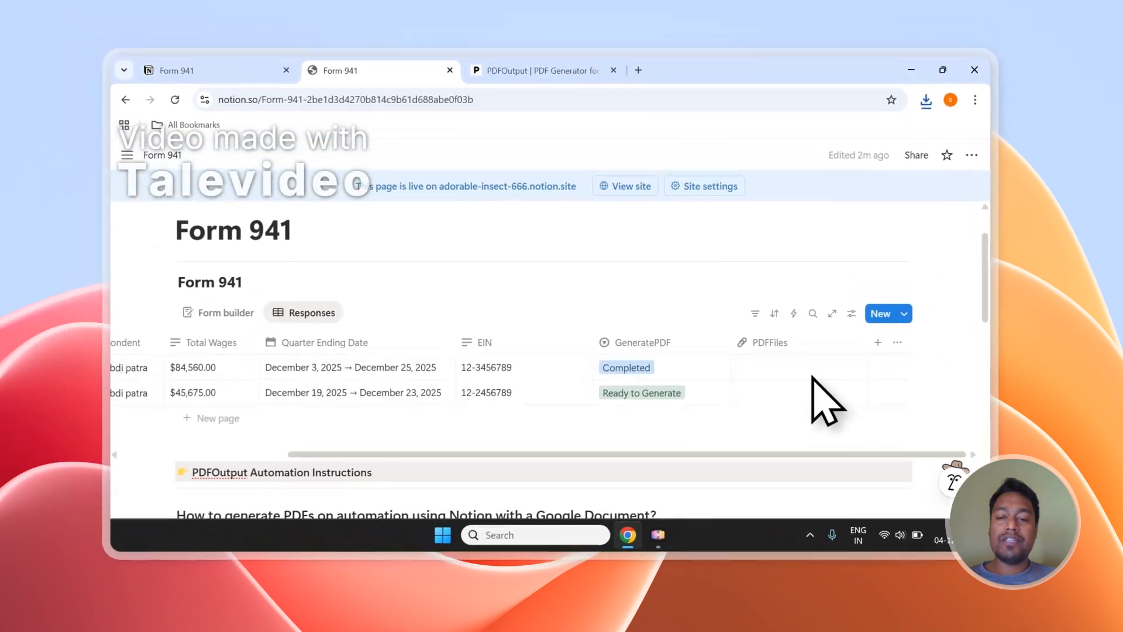
Step: Open Entry-1.pdf from the PDFFiles column and check the values filled into its placeholders
left_click(776, 384)
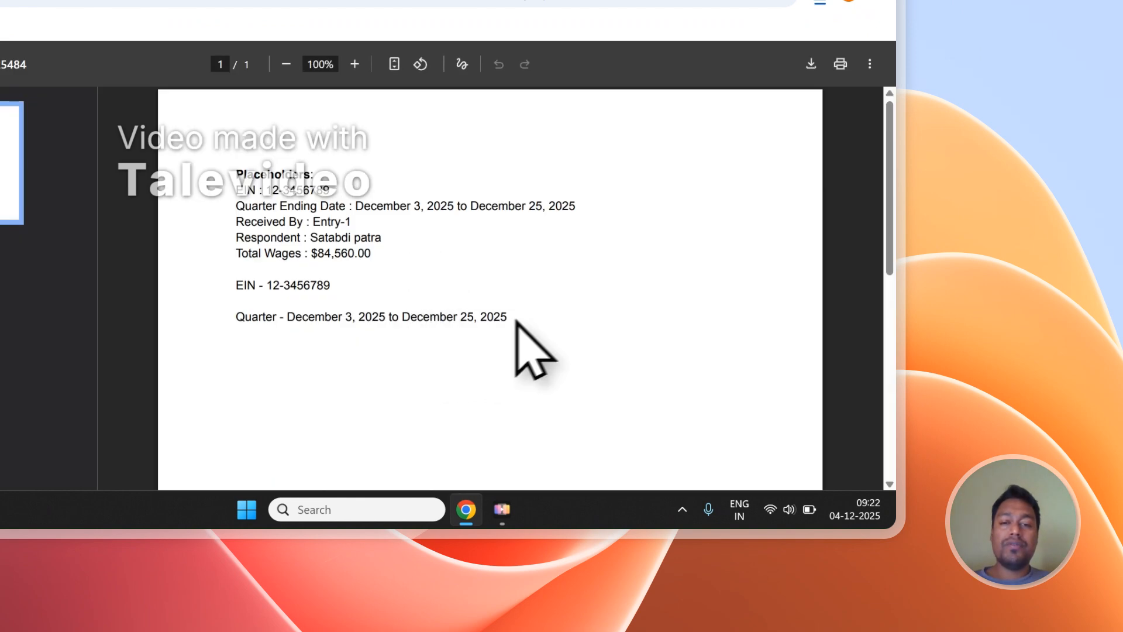
left_click_drag(237, 190, 335, 237)
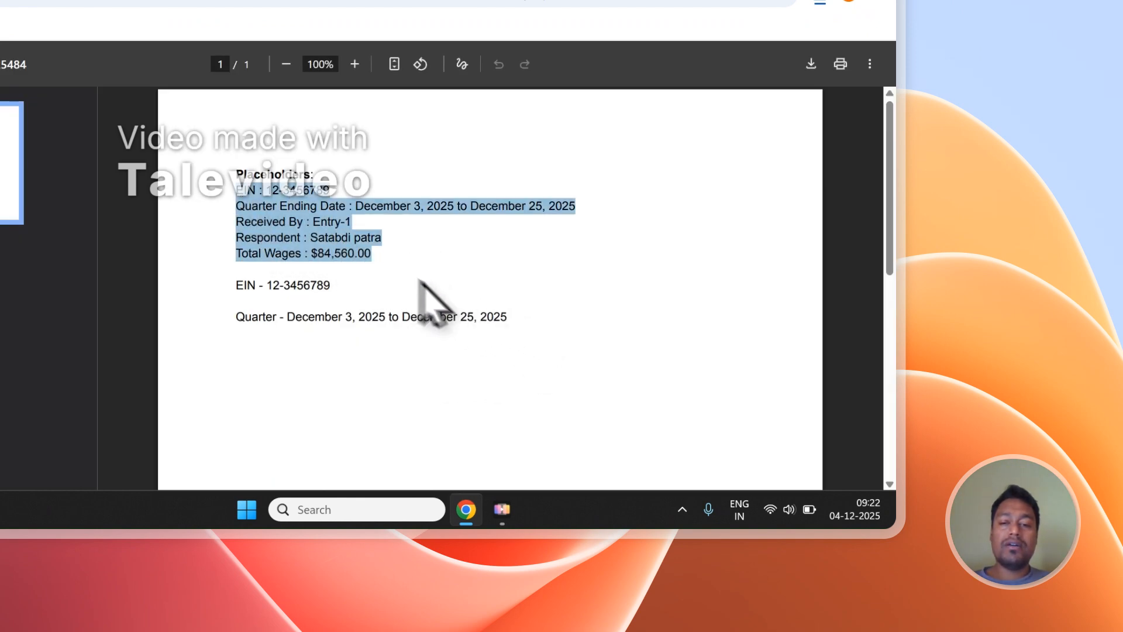
left_click_drag(420, 280, 520, 316)
left_click(490, 298)
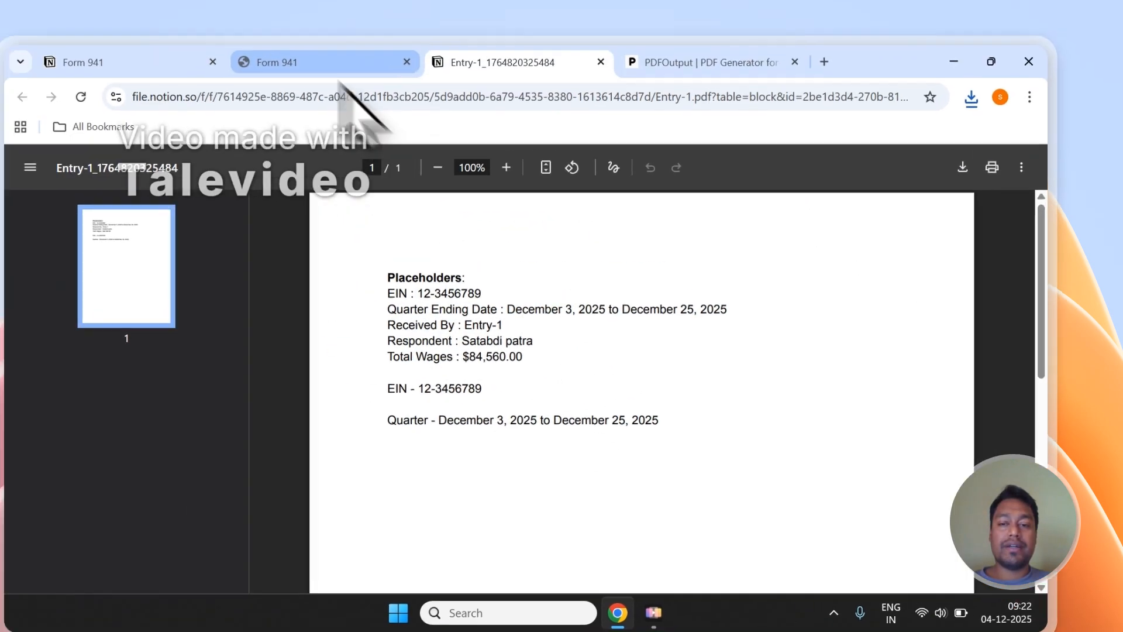
Step: Open Entry-2.pdf from the Form 941 responses and check the values filled into its placeholders
left_click(351, 61)
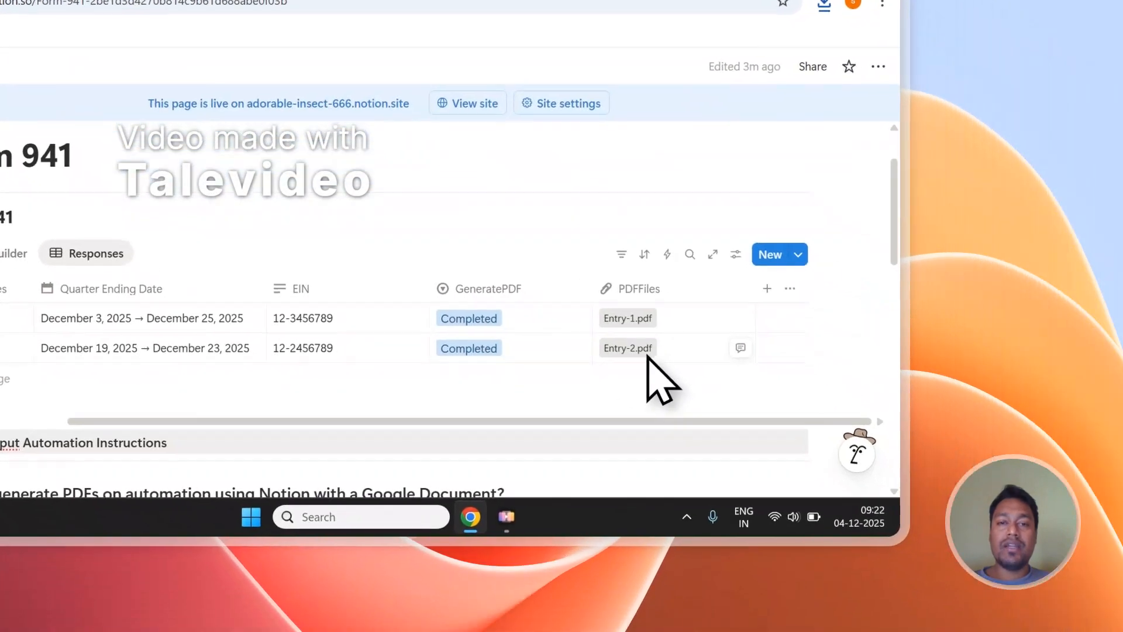
left_click(648, 355)
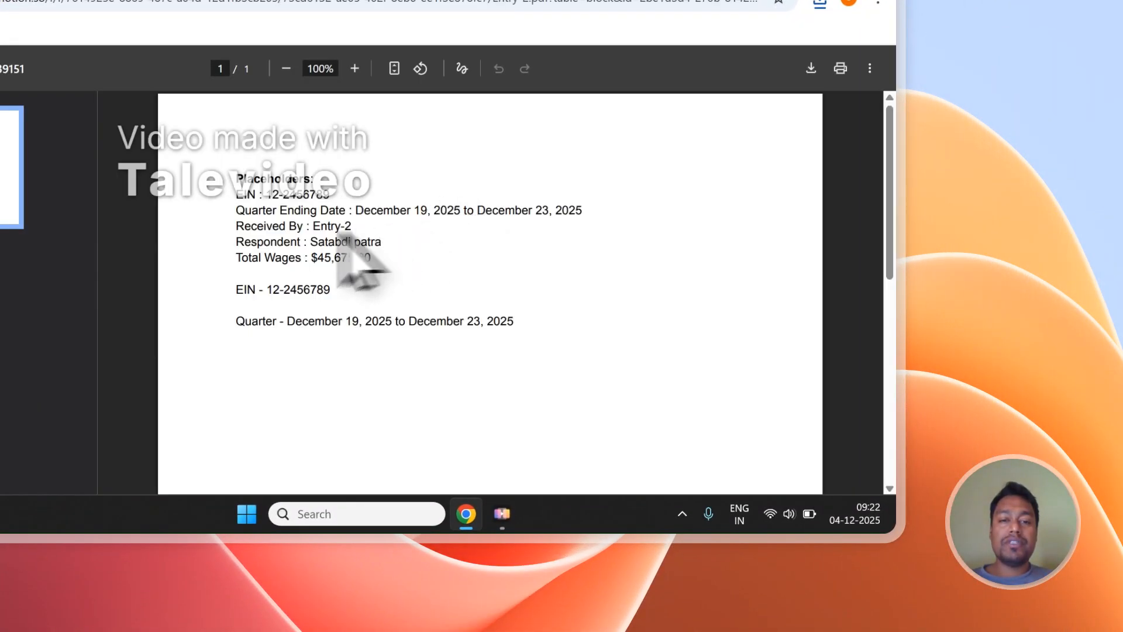
left_click_drag(242, 196, 393, 263)
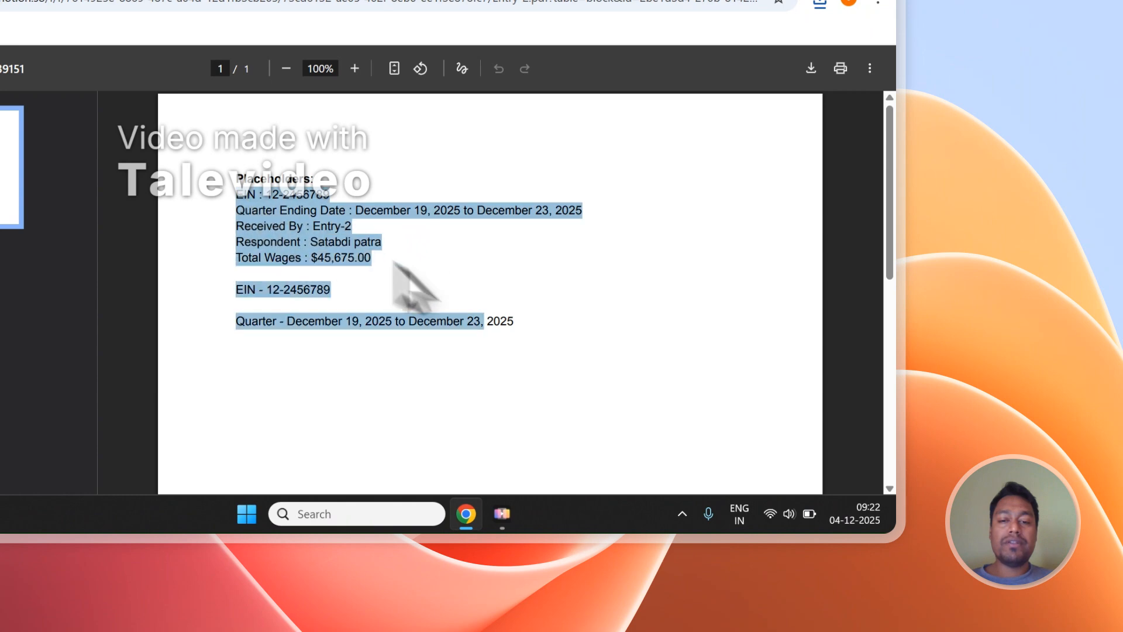
left_click(552, 335)
Step: Compare the Entry-1 and Entry-2 PDFs with each other, and close both files
left_click(478, 80)
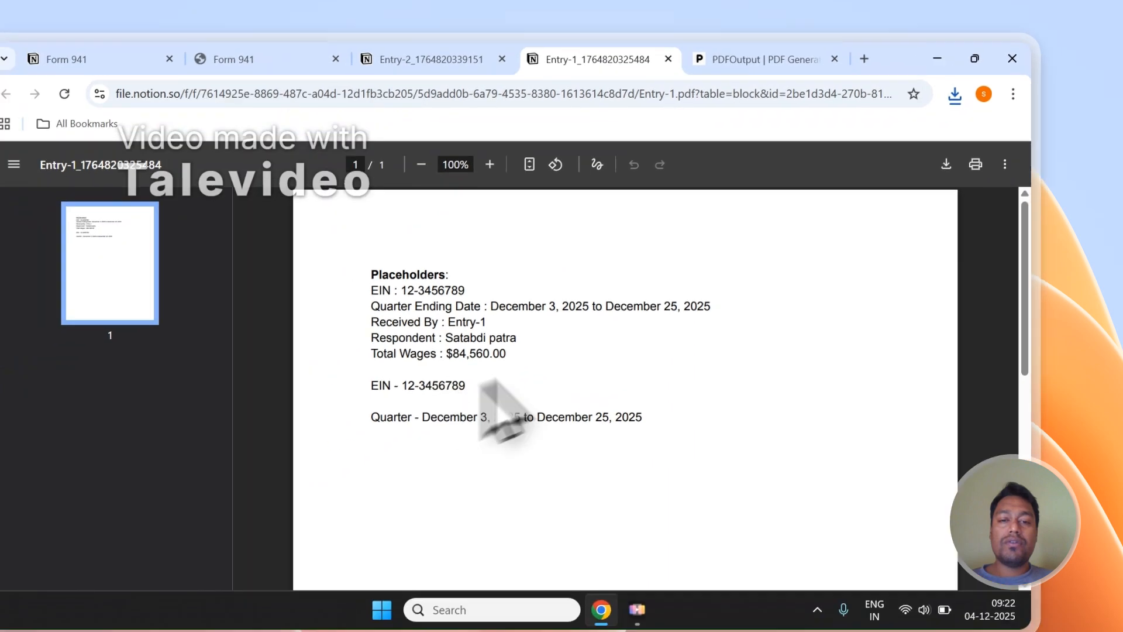
left_click(459, 59)
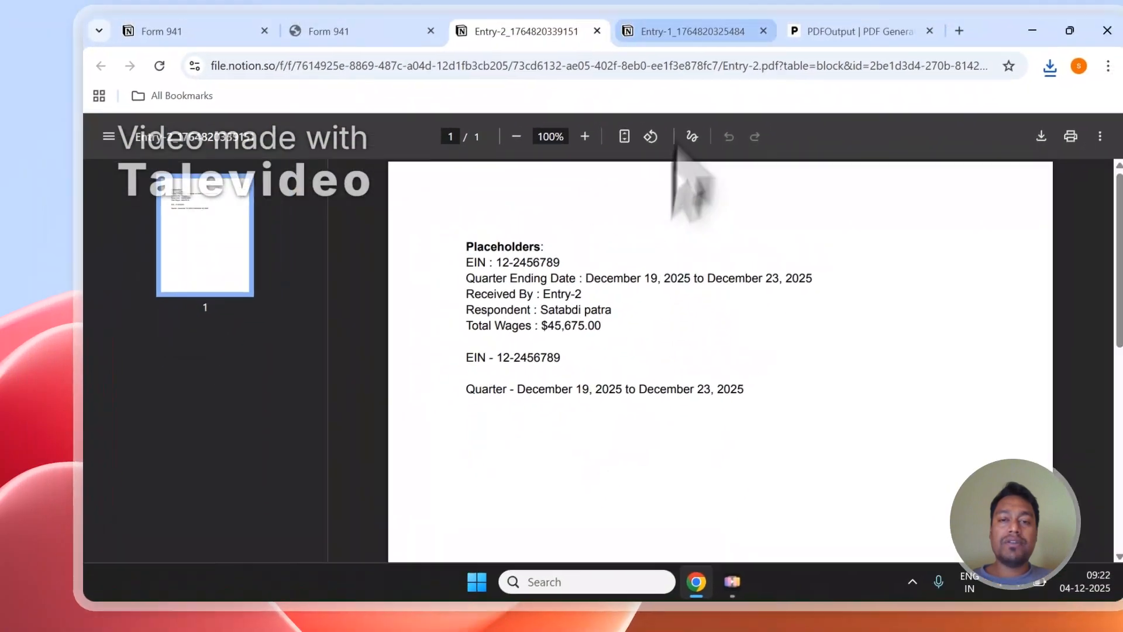
left_click(683, 31)
left_click(550, 31)
left_click(626, 31)
left_click(571, 31)
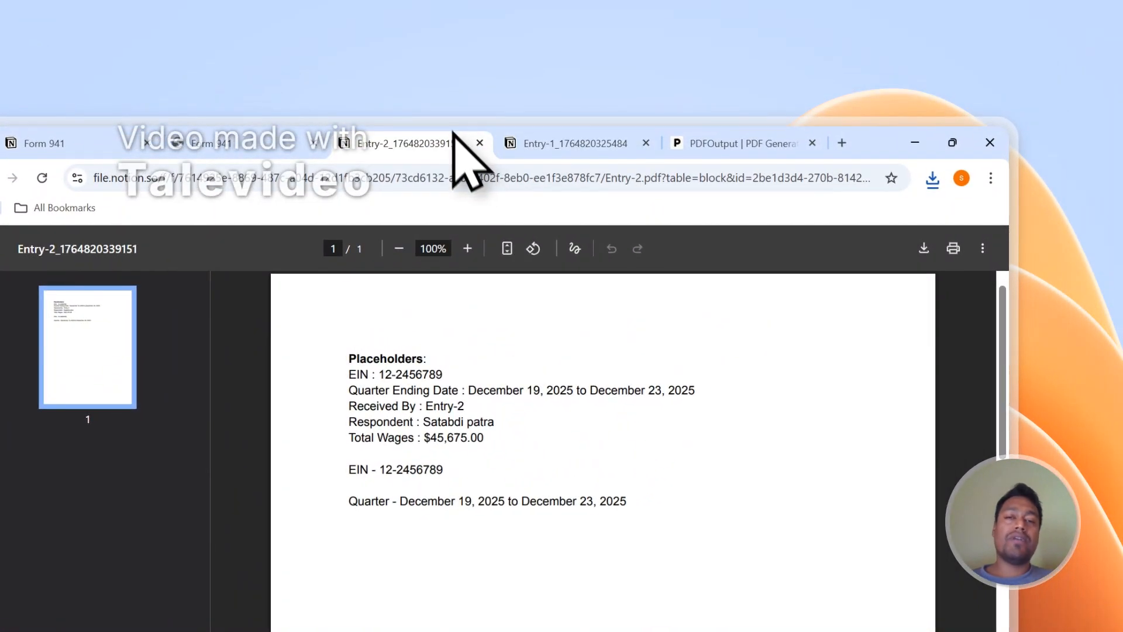
left_click(480, 144)
left_click(479, 144)
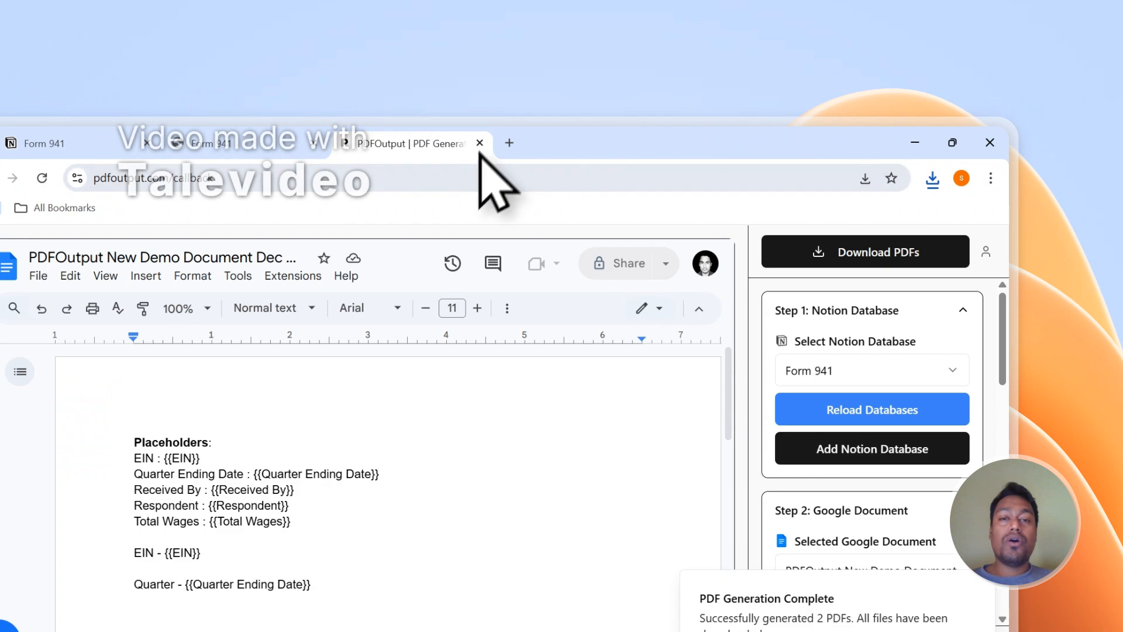
Step: Set up the Notion automation for the Form 941 database and the selected Google document in PDFOutput's mapping section
scroll(787, 412, "down", 3)
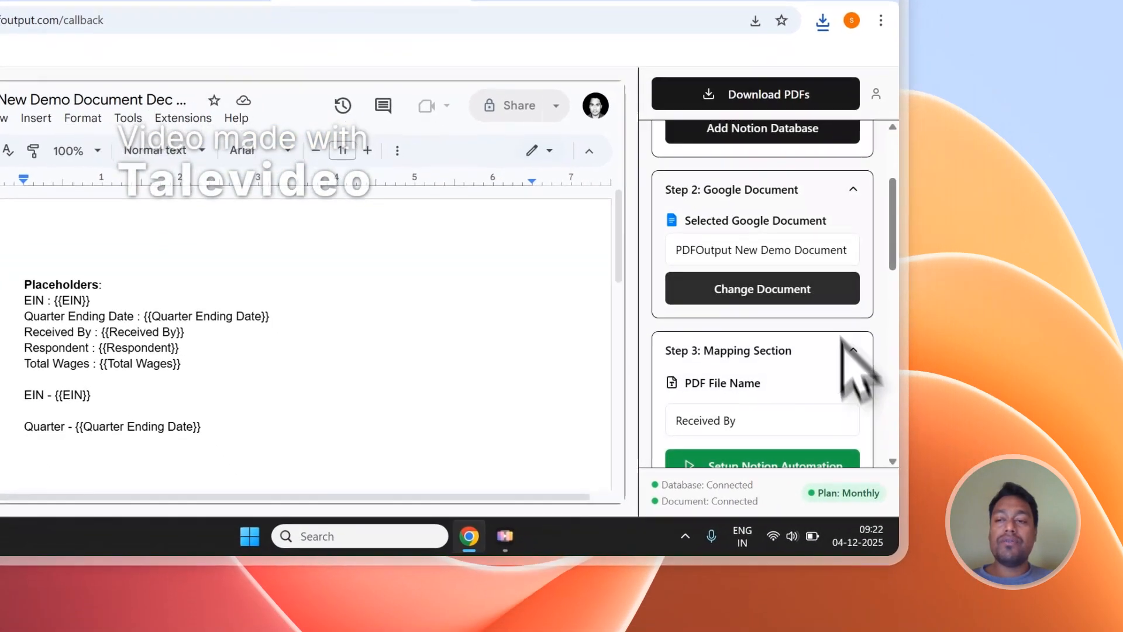
scroll(936, 451, "up", 3)
scroll(942, 305, "down", 5)
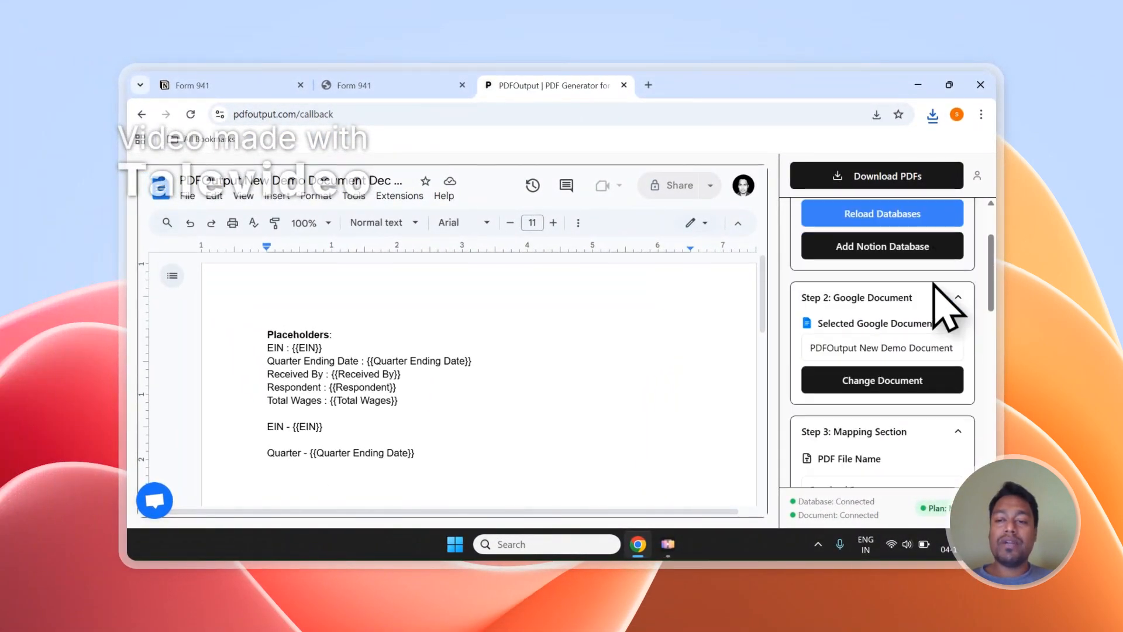
scroll(929, 337, "up", 3)
scroll(936, 341, "down", 3)
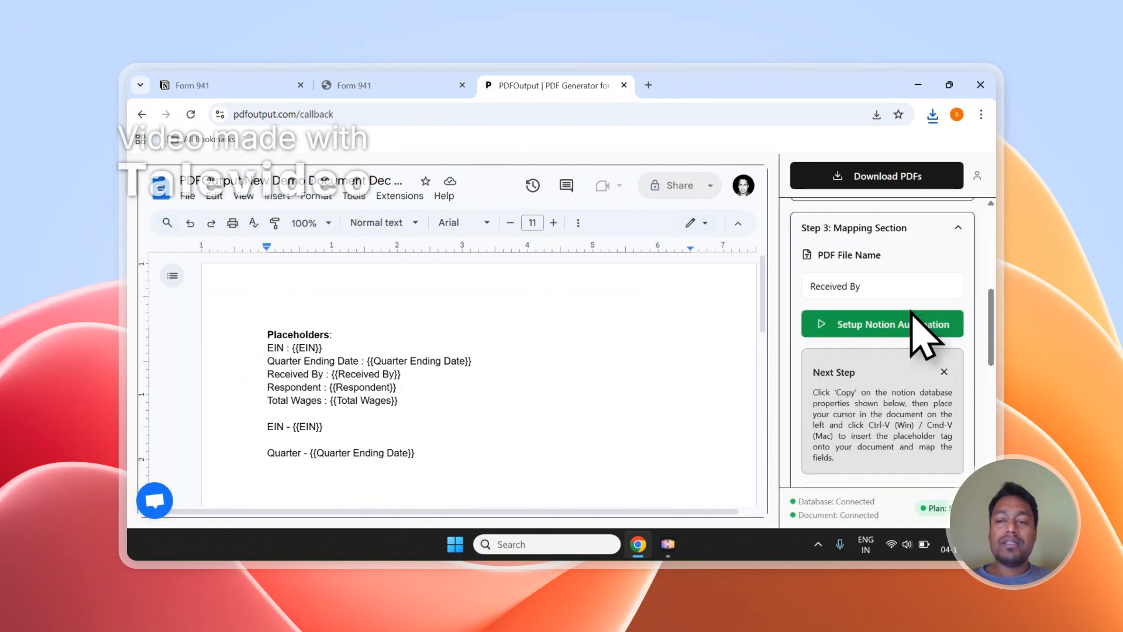
scroll(945, 360, "up", 1)
left_click(790, 327)
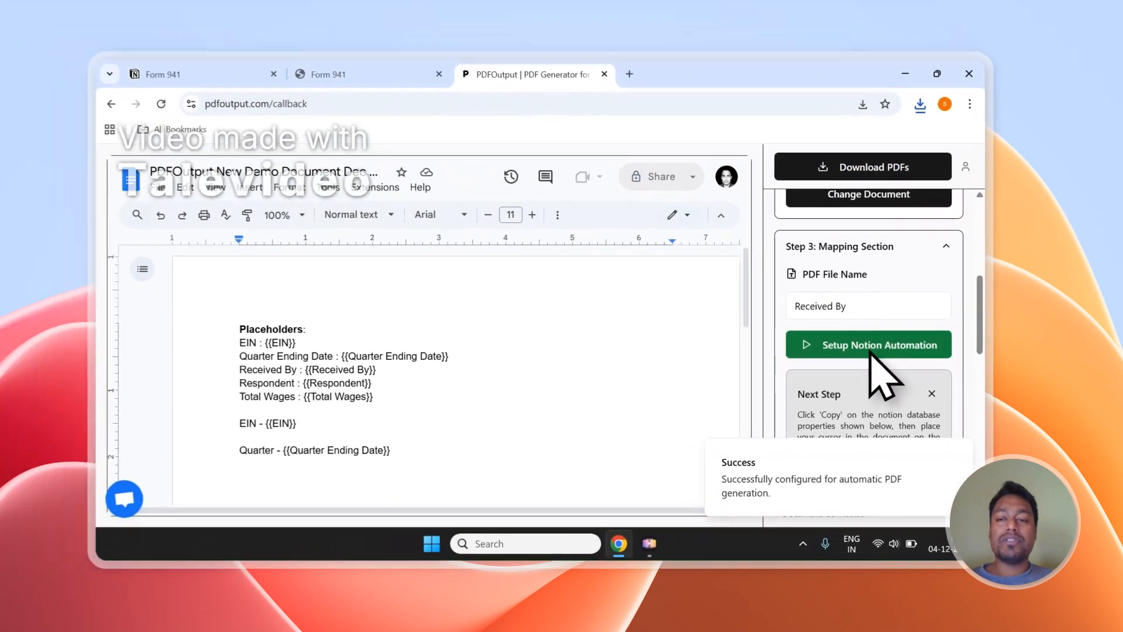
scroll(857, 337, "up", 5)
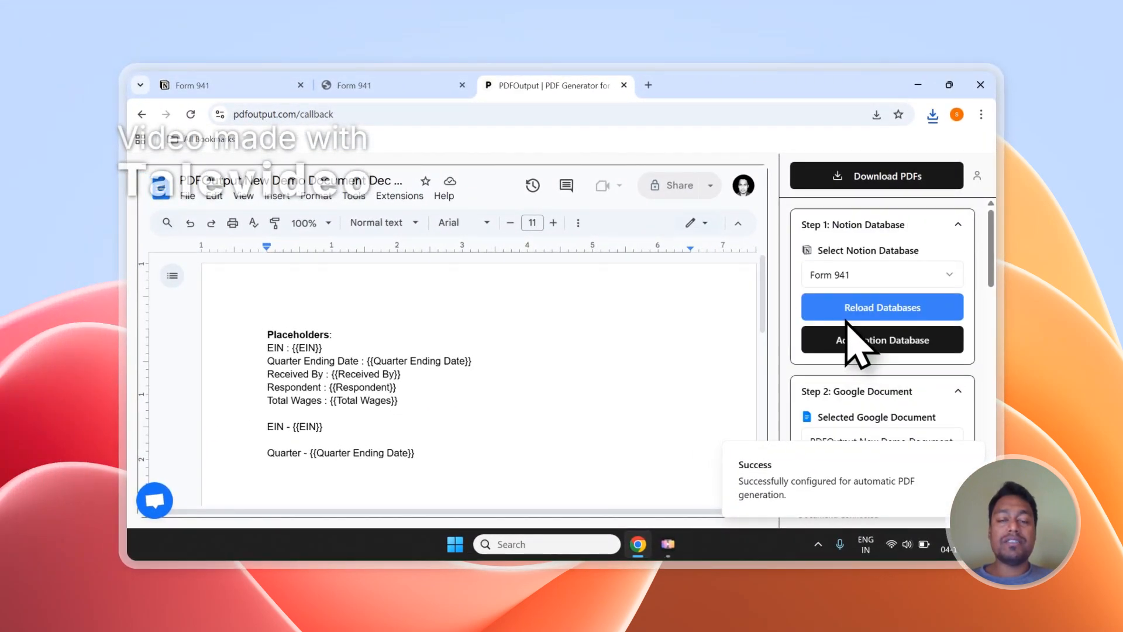
scroll(936, 304, "down", 4)
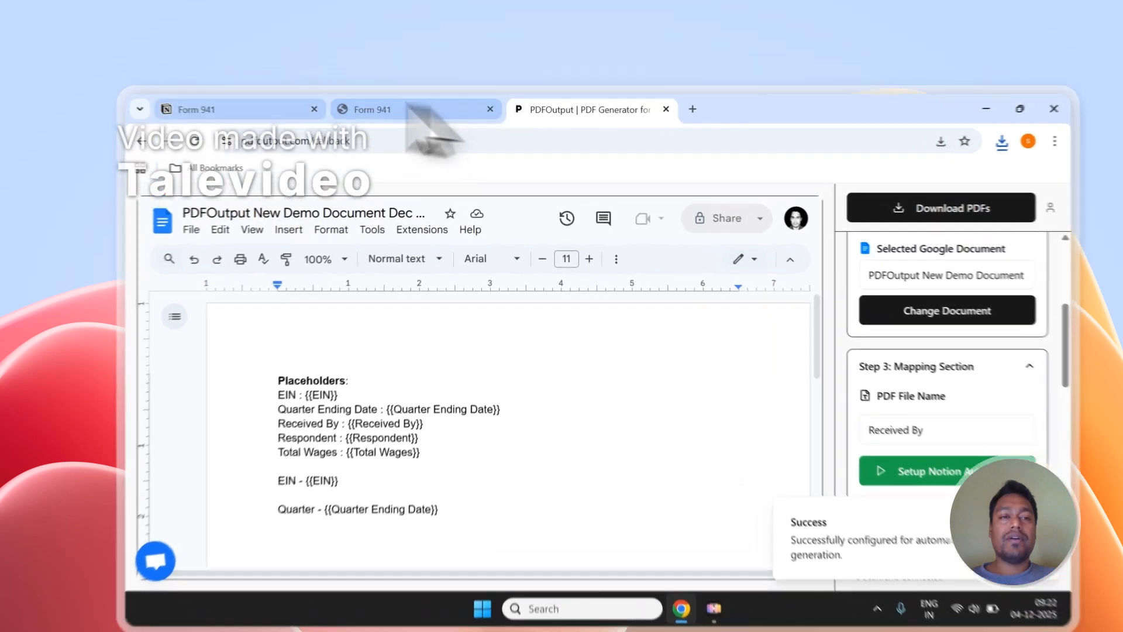
Step: Switch to the Form 941 responses in Notion, add a blank record, and set its GeneratePDF status to Ready to Generate
left_click(369, 85)
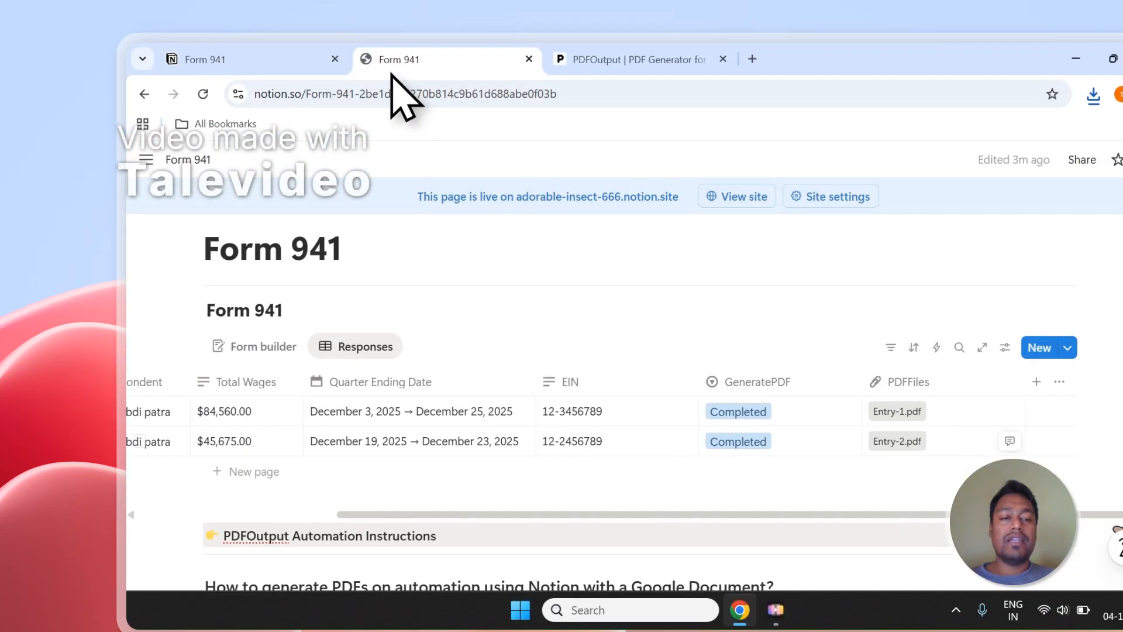
left_click(252, 487)
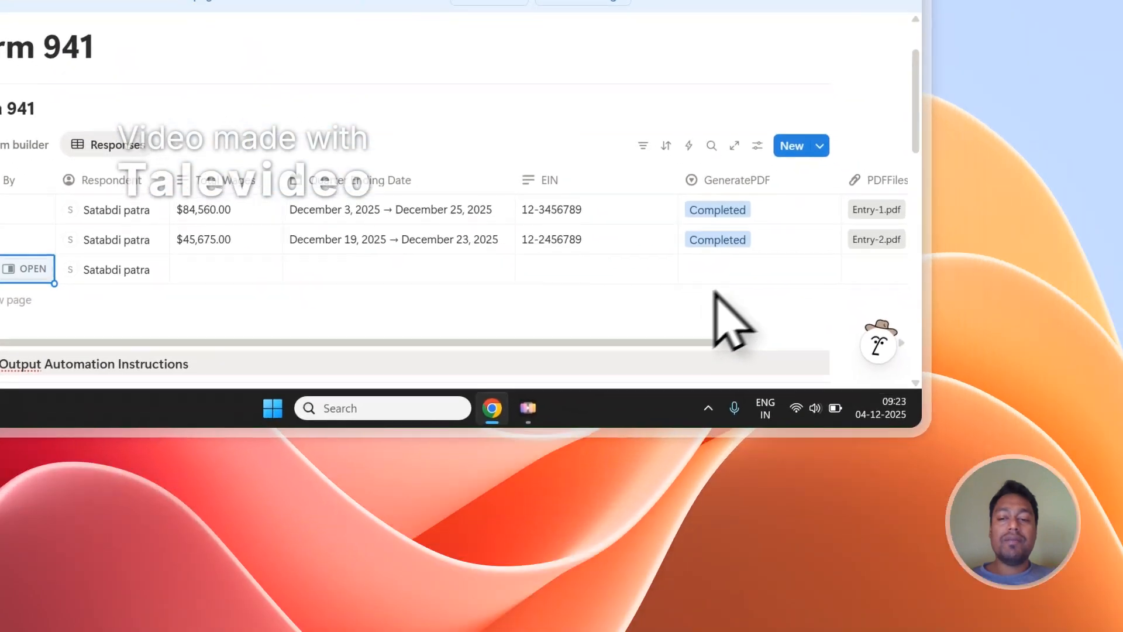
left_click(748, 500)
left_click(723, 149)
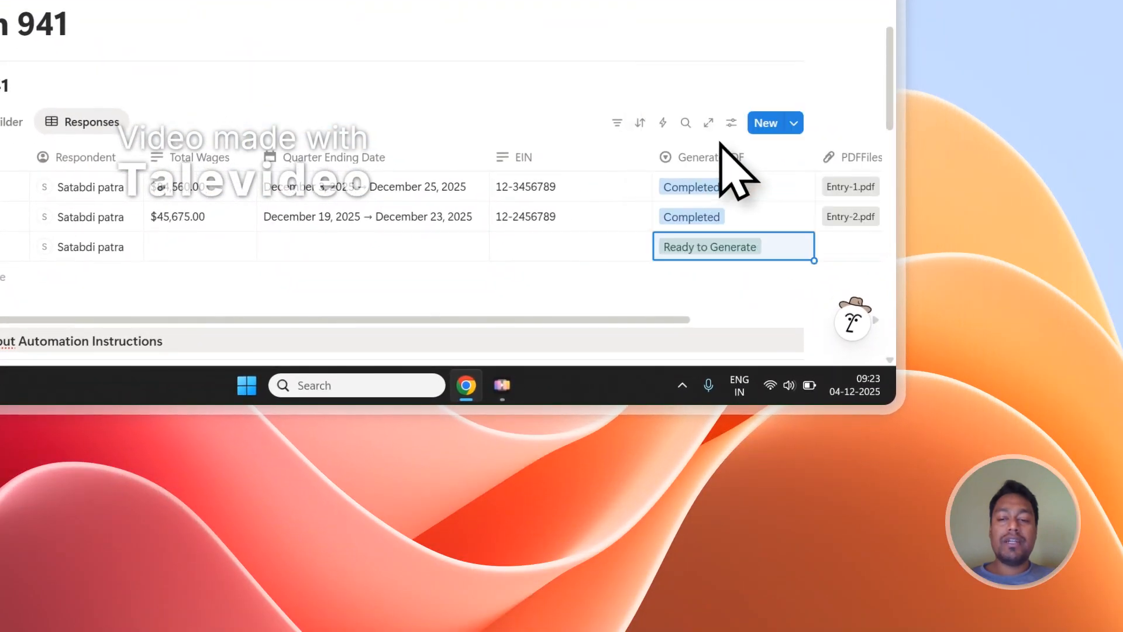
left_click_drag(667, 320, 803, 320)
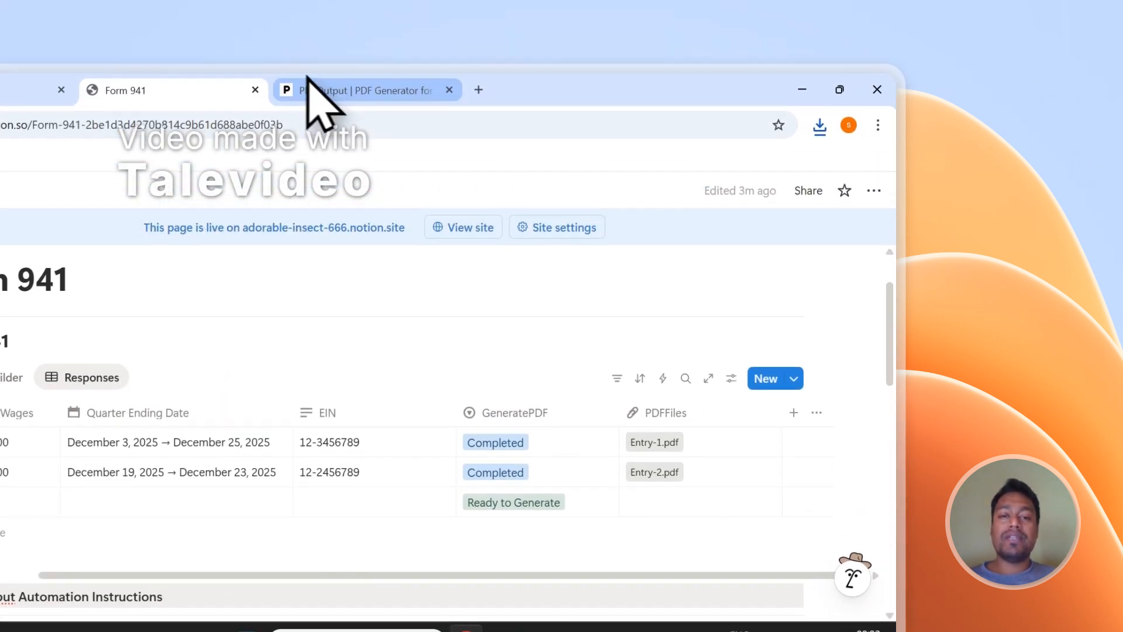
Step: Compare PDFOutput's automation setup with the new Form 941 record, and view the public form
left_click(310, 88)
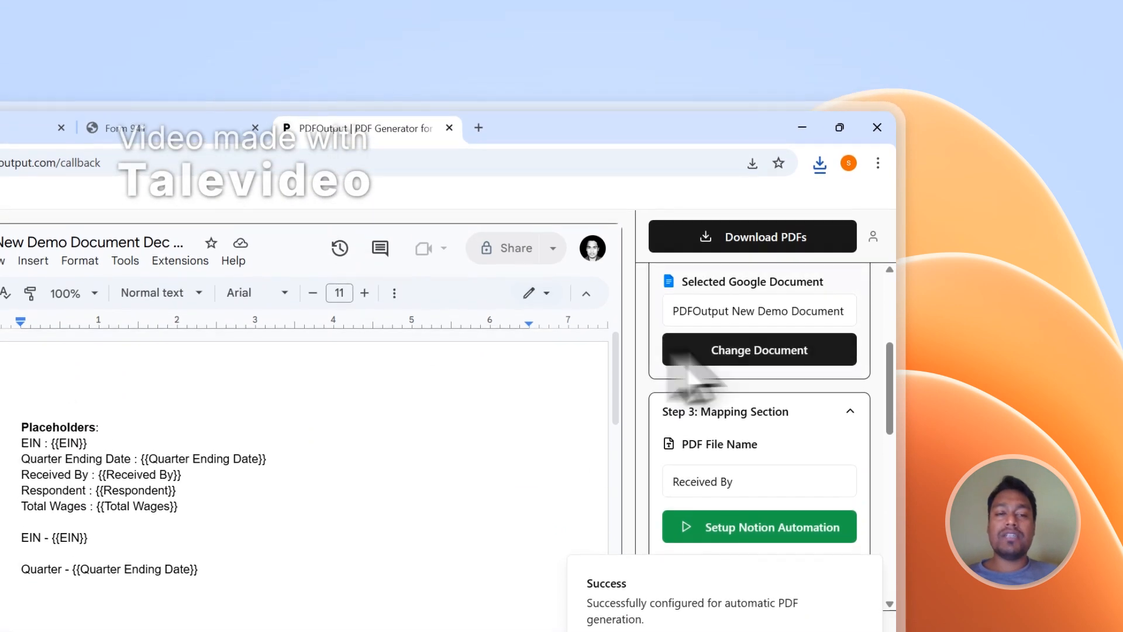
left_click(229, 130)
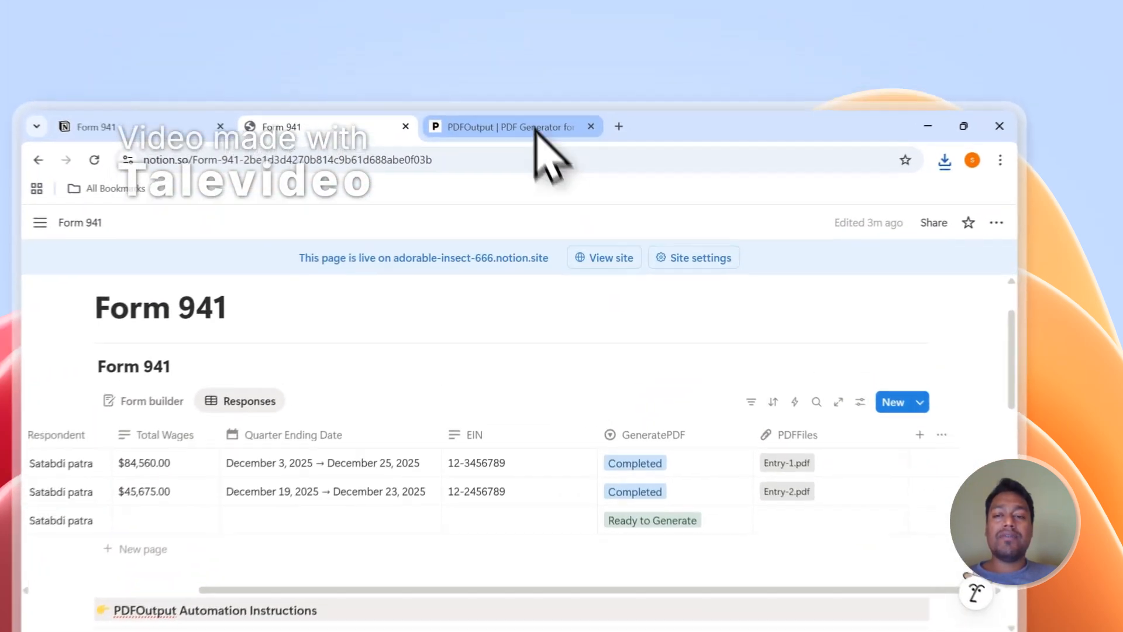
left_click(535, 127)
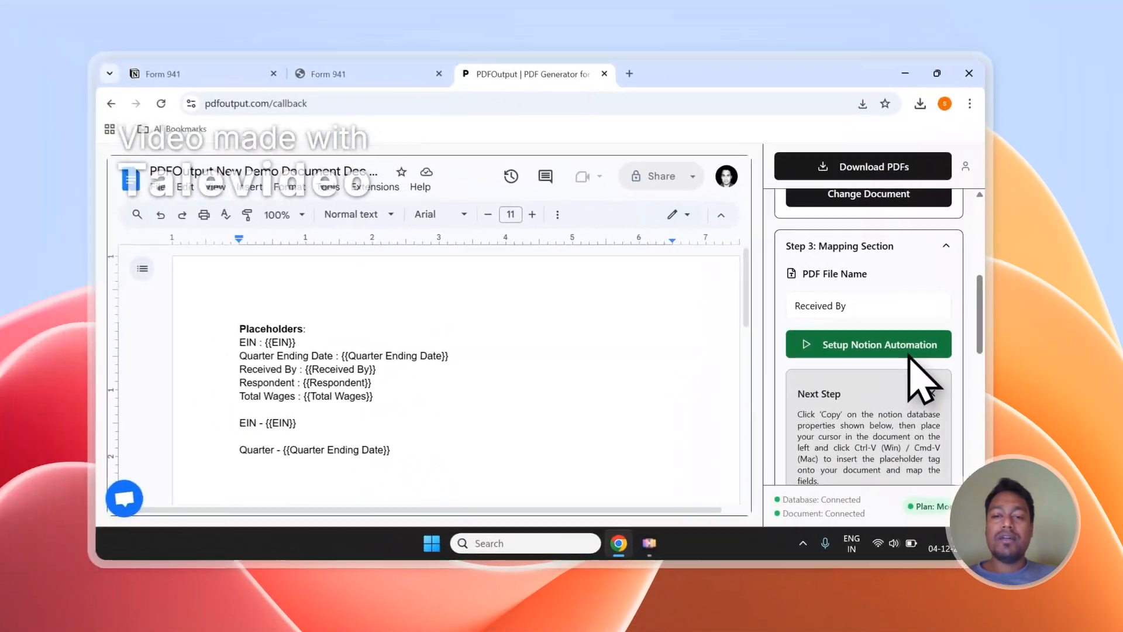
scroll(807, 316, "up", 5)
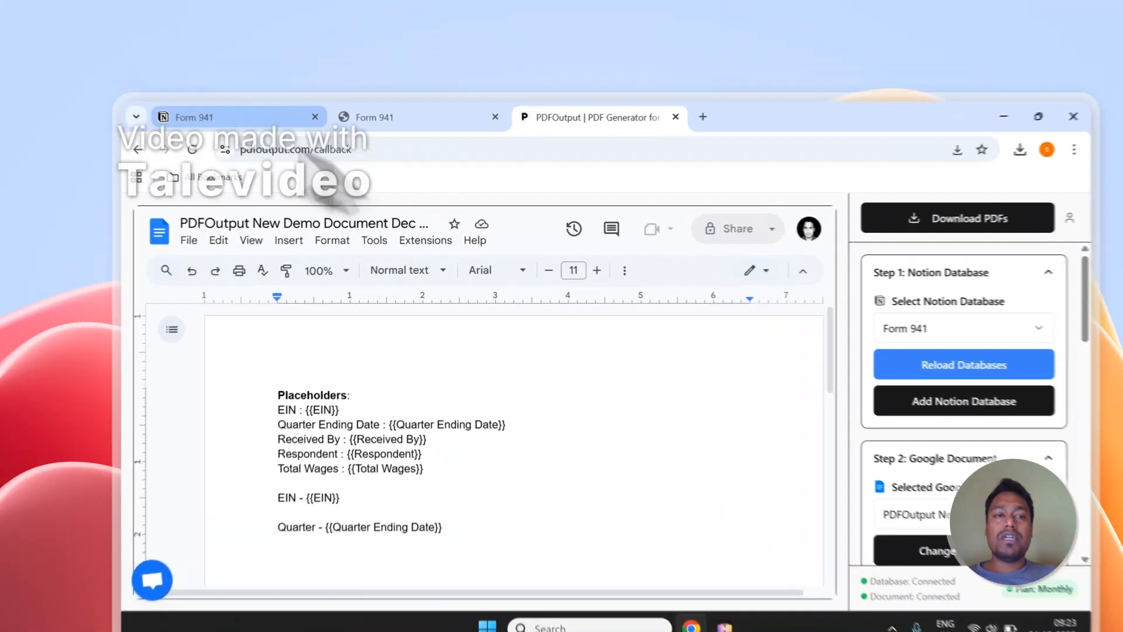
left_click(351, 86)
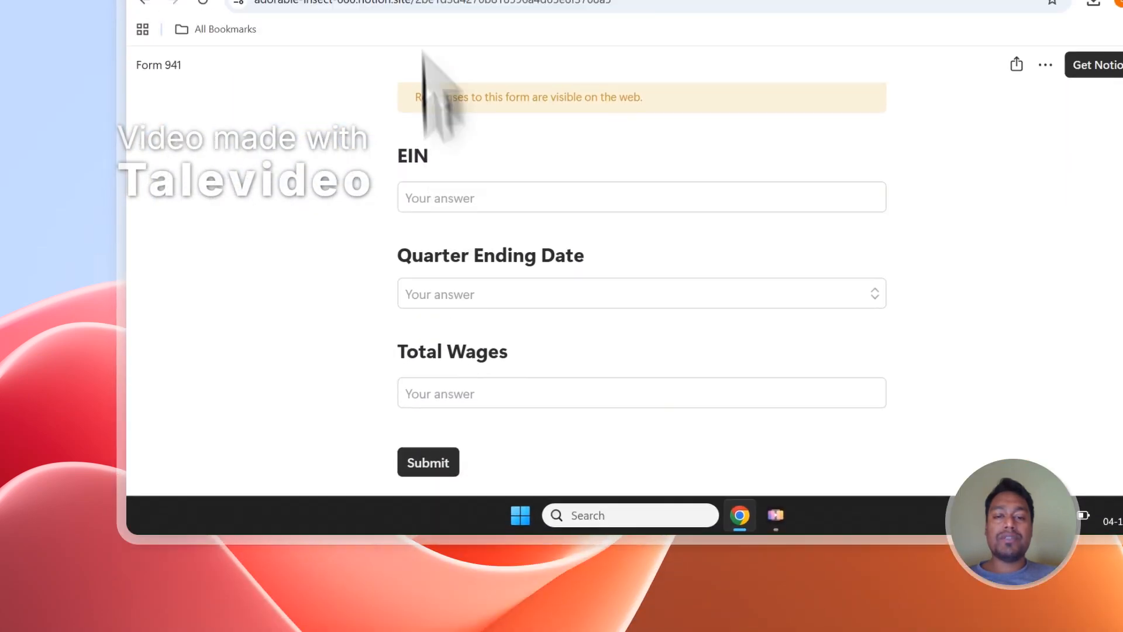
Step: Return to the Form 941 responses and inspect the new record's GeneratePDF status options
left_click(438, 123)
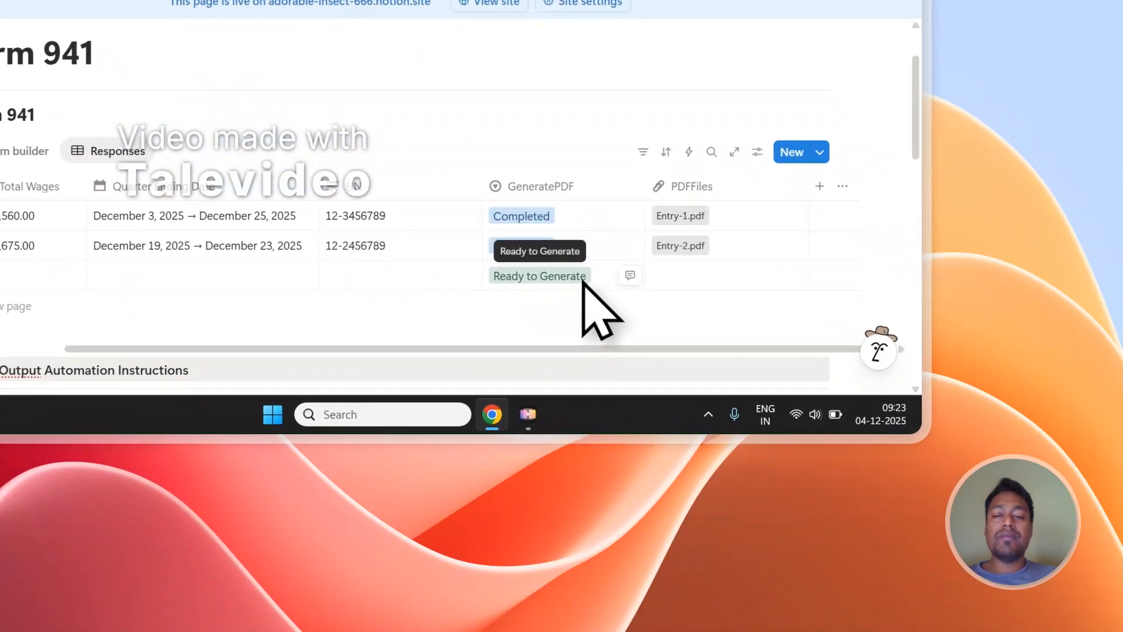
left_click(583, 284)
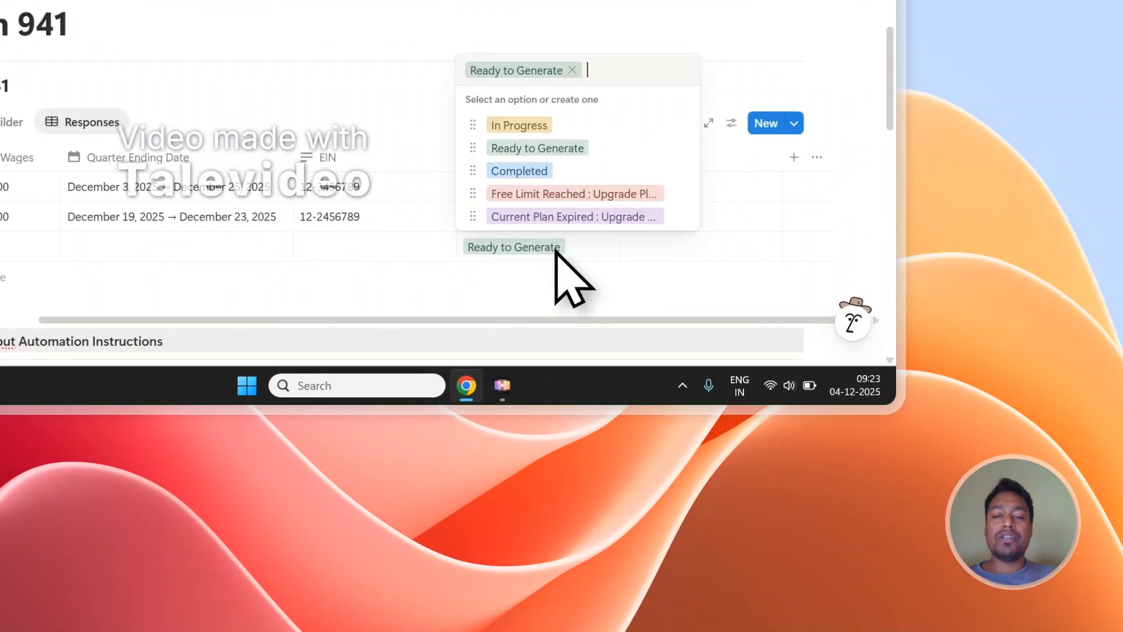
left_click(580, 180)
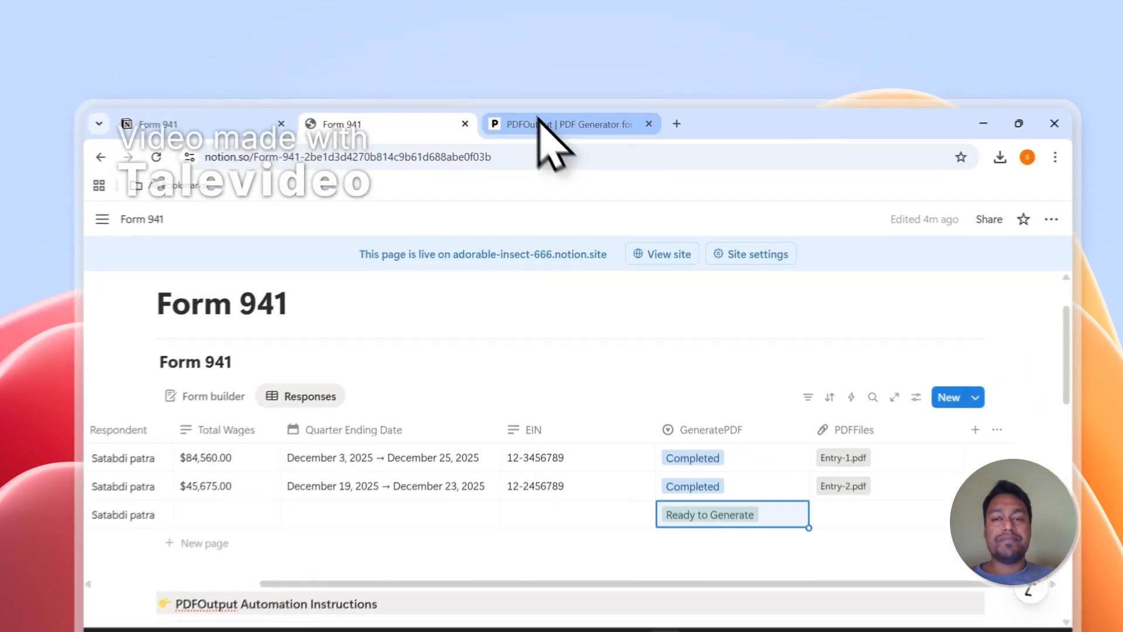
Step: Switch to PDFOutput, open the support chat to view it, and close it
left_click(529, 87)
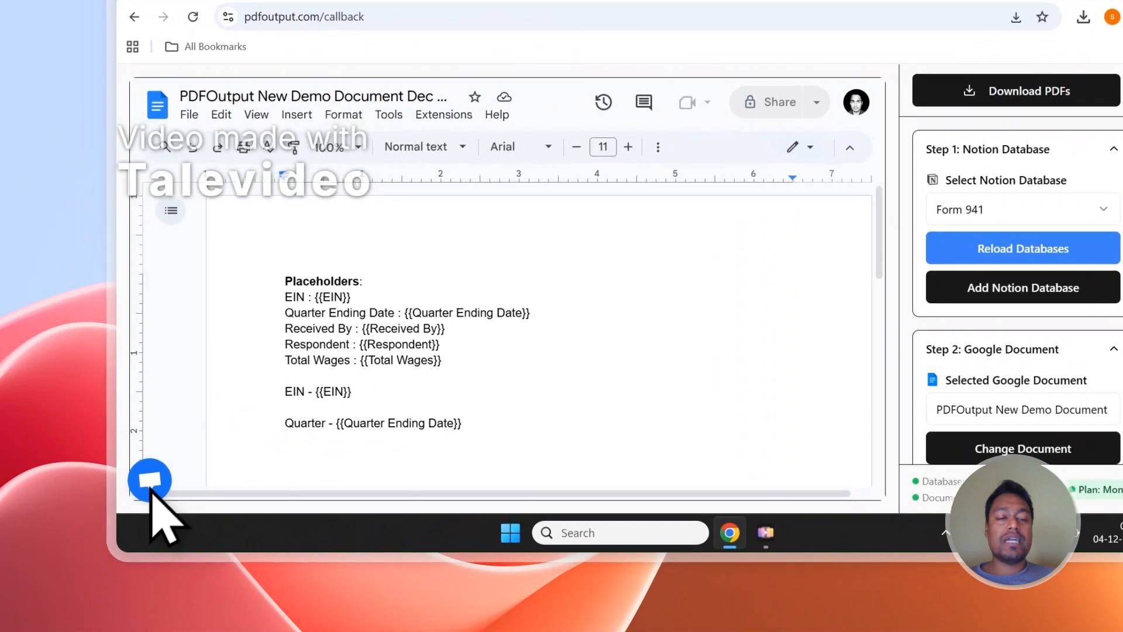
left_click(55, 502)
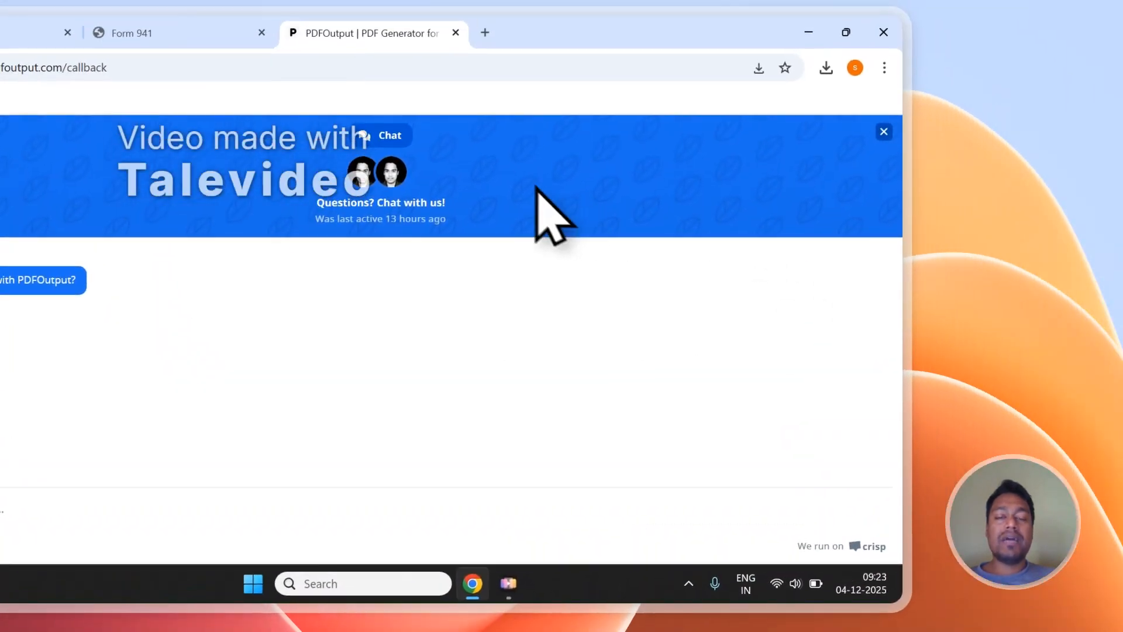
left_click(886, 133)
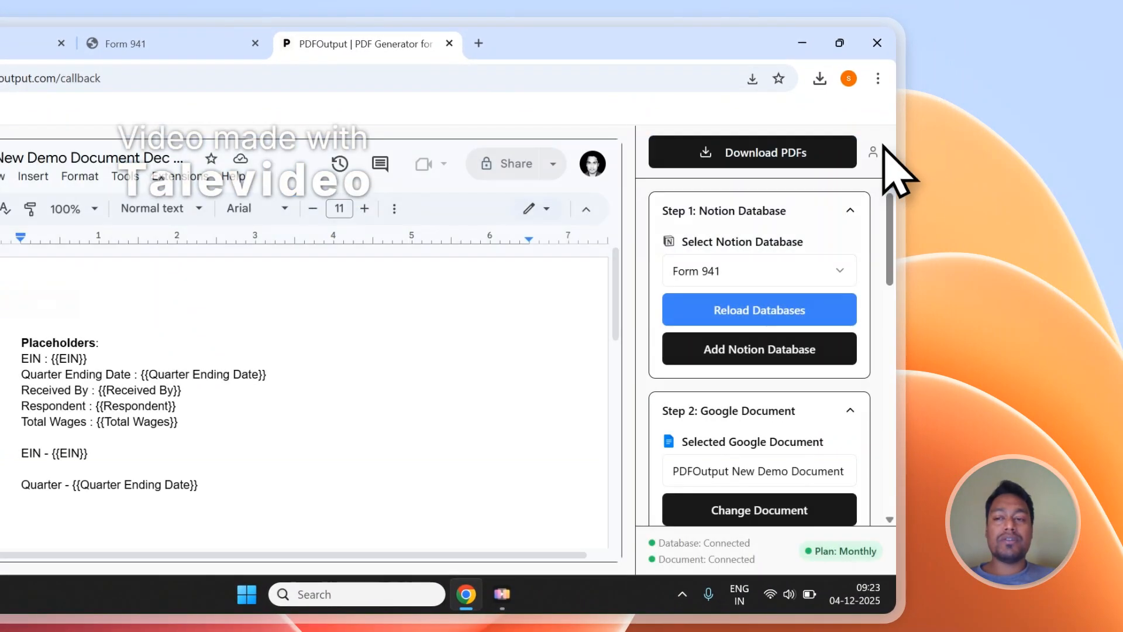
Step: Sign out of PDFOutput and open the website's Contact page to view its message form
mouse_move(882, 143)
left_click(783, 295)
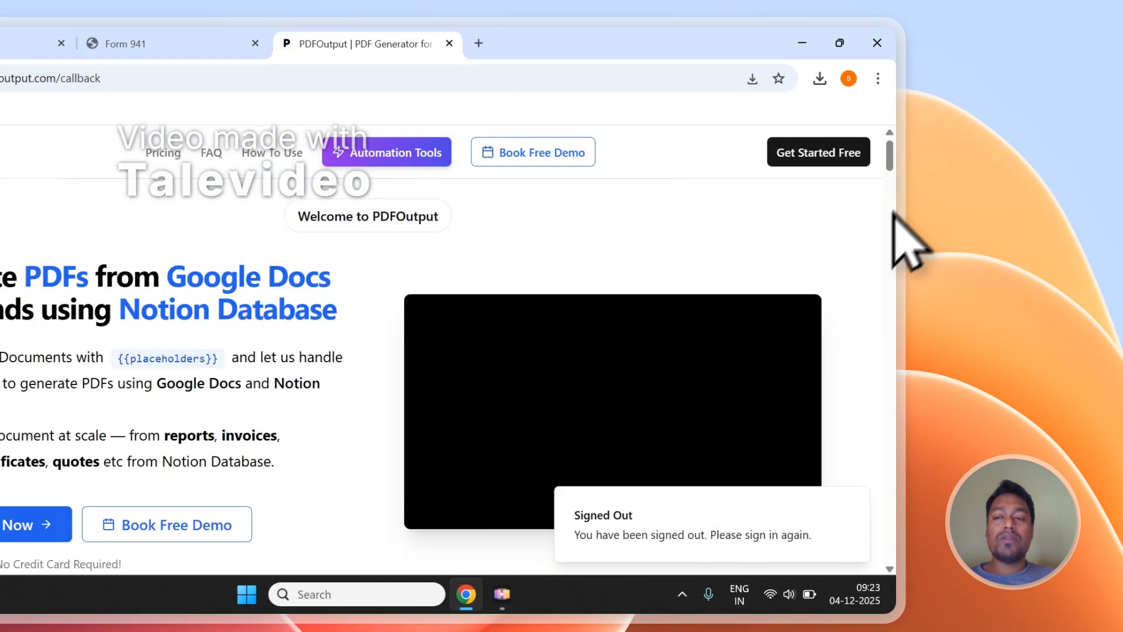
scroll(898, 238, "down", 20)
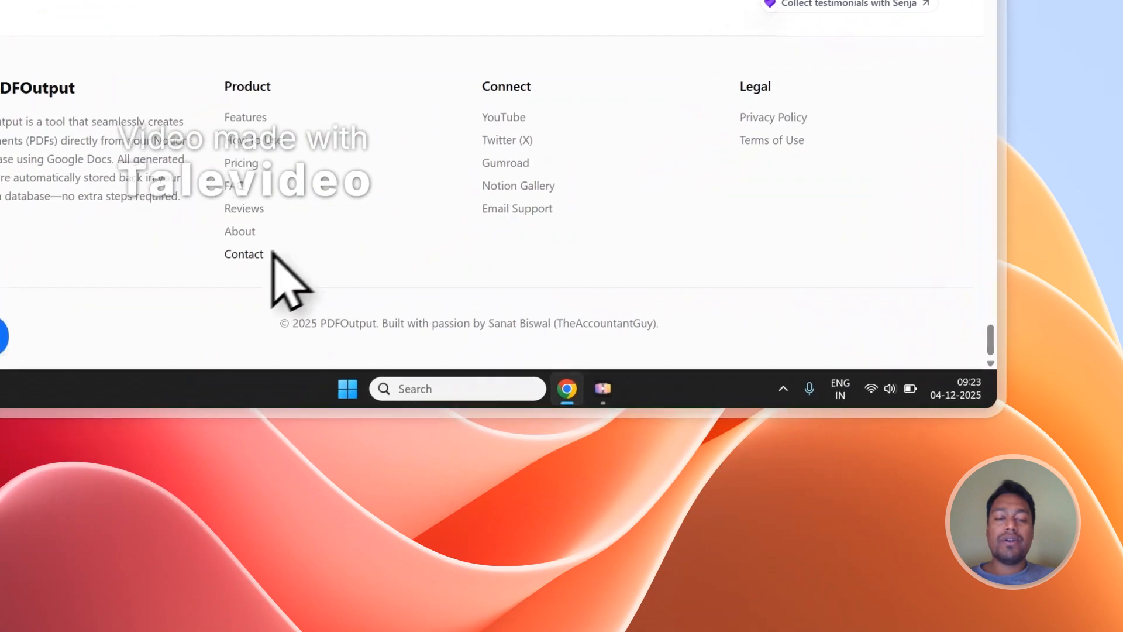
left_click(196, 293)
scroll(257, 224, "down", 1)
scroll(673, 64, "down", 1)
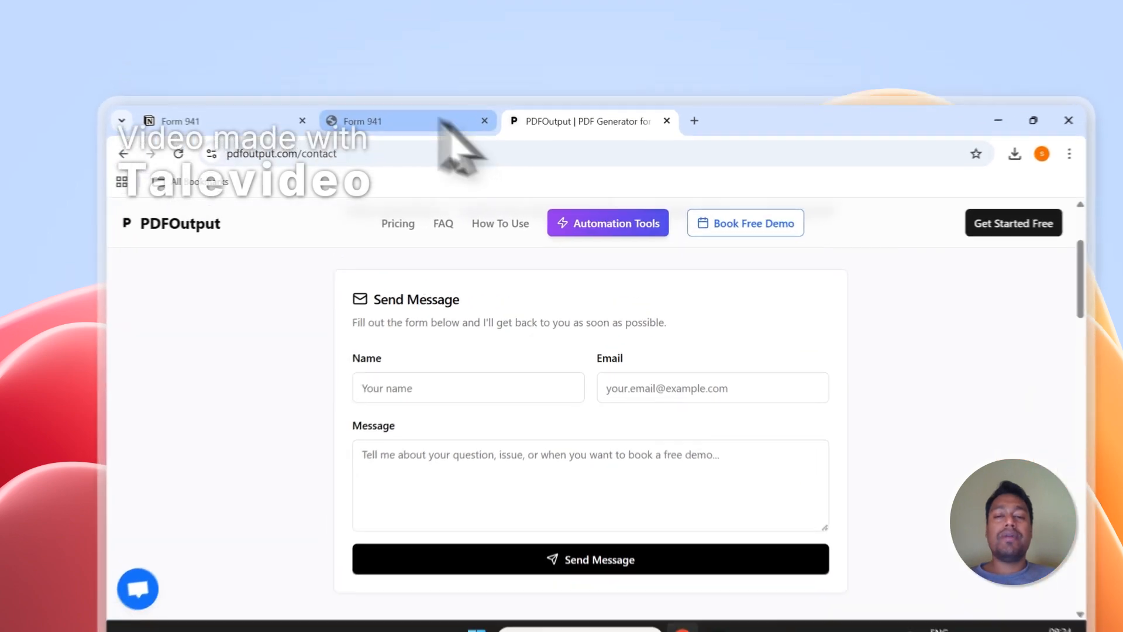
Step: Return to the Form 941 responses in Notion and check the new record's GeneratePDF and PDFFiles columns
left_click(404, 88)
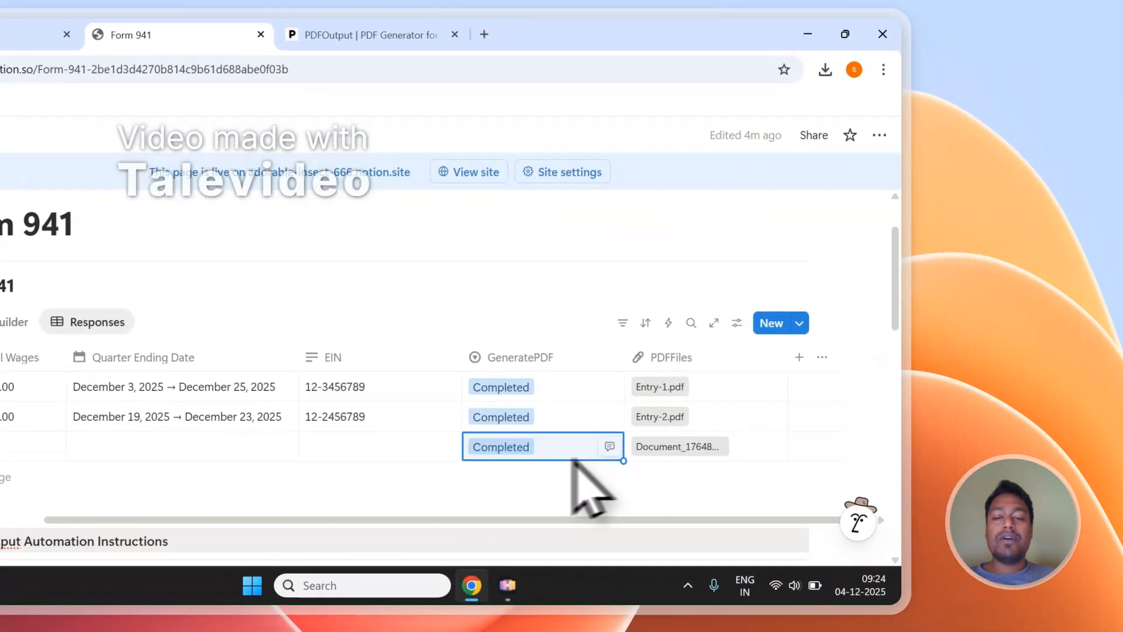